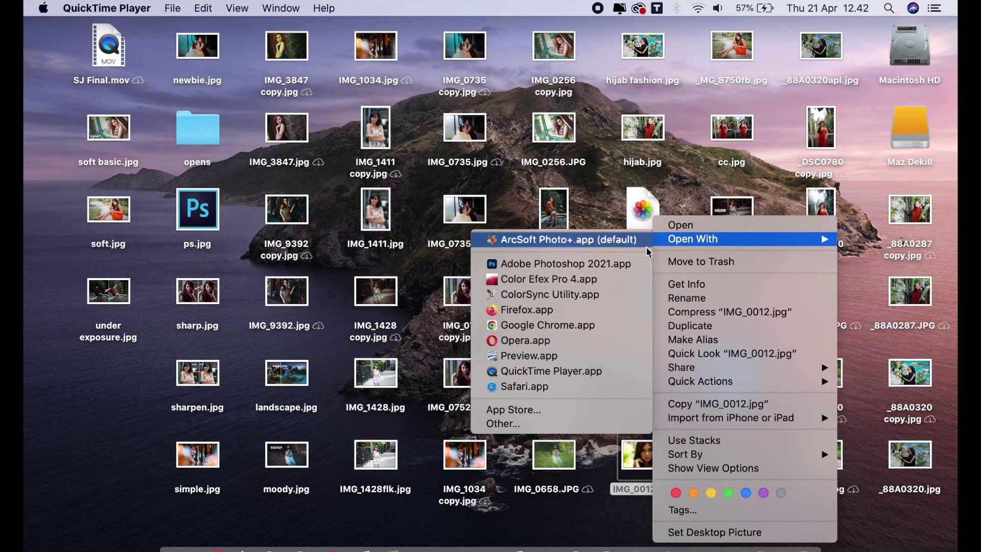
# - Open IMG_0012.jpg in Photoshop 2021 and duplicate its Background layer
pyautogui.click(611, 269)
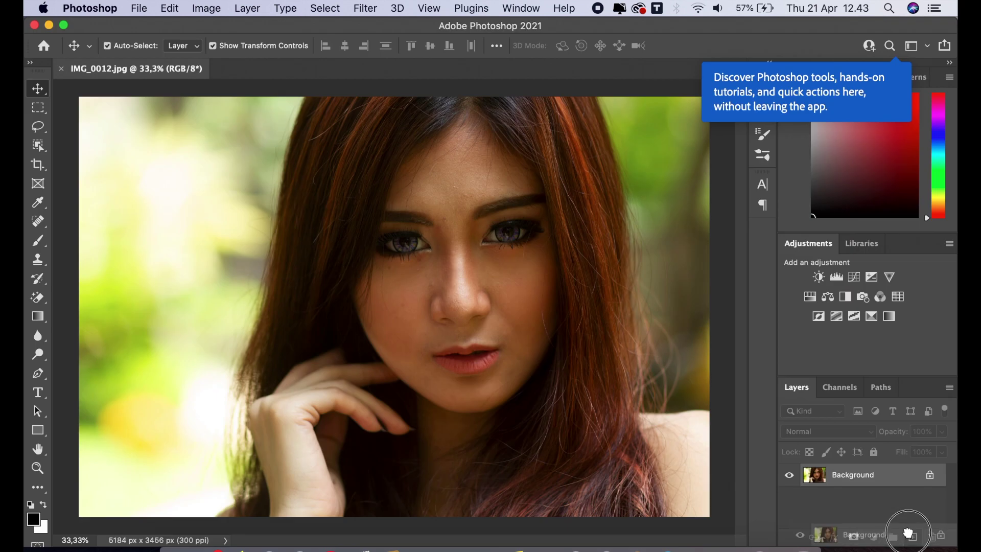
pyautogui.moveTo(853, 497); pyautogui.dragTo(912, 537)
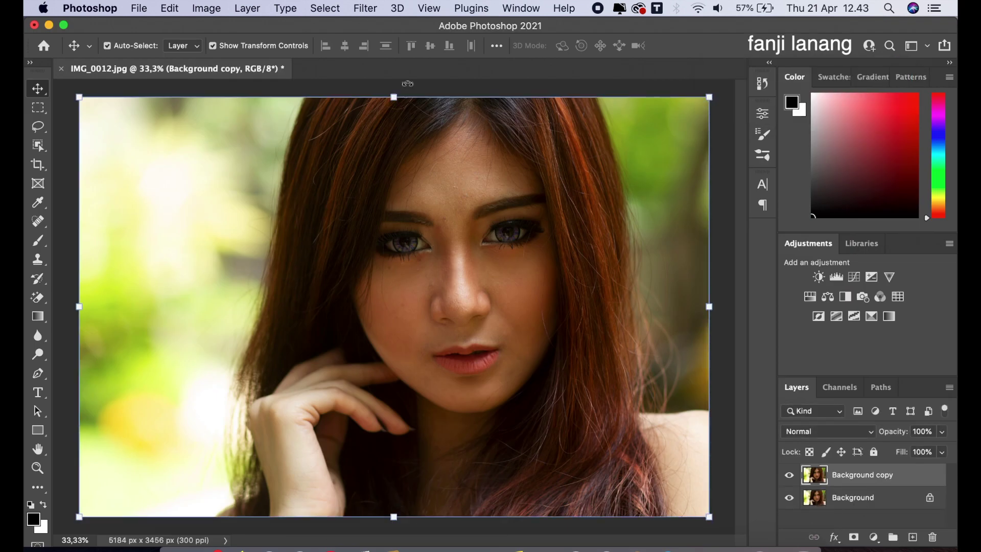
# - In the Camera Raw filter's Basic panel, set Highlights to -25 and Shadows to about +56
pyautogui.click(366, 8)
pyautogui.click(409, 121)
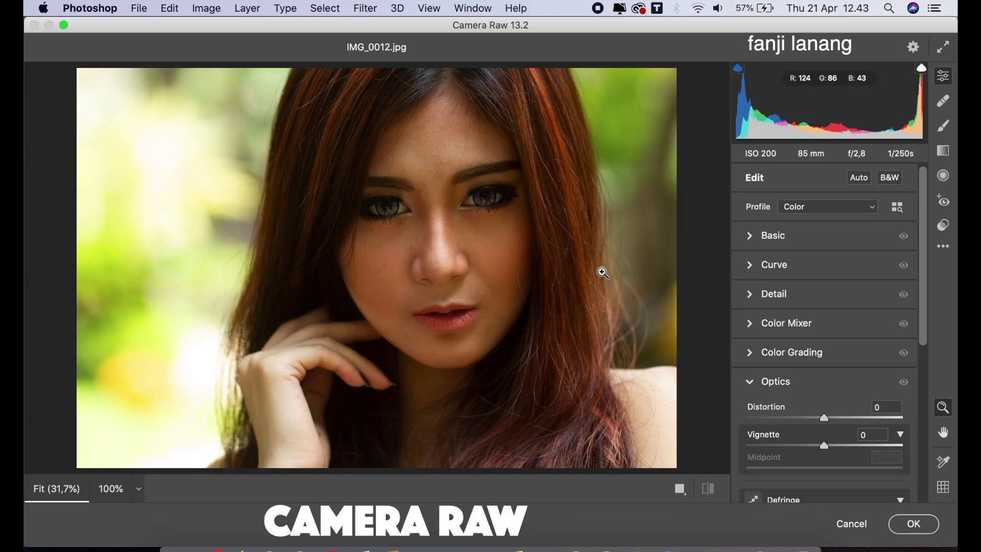
pyautogui.click(749, 381)
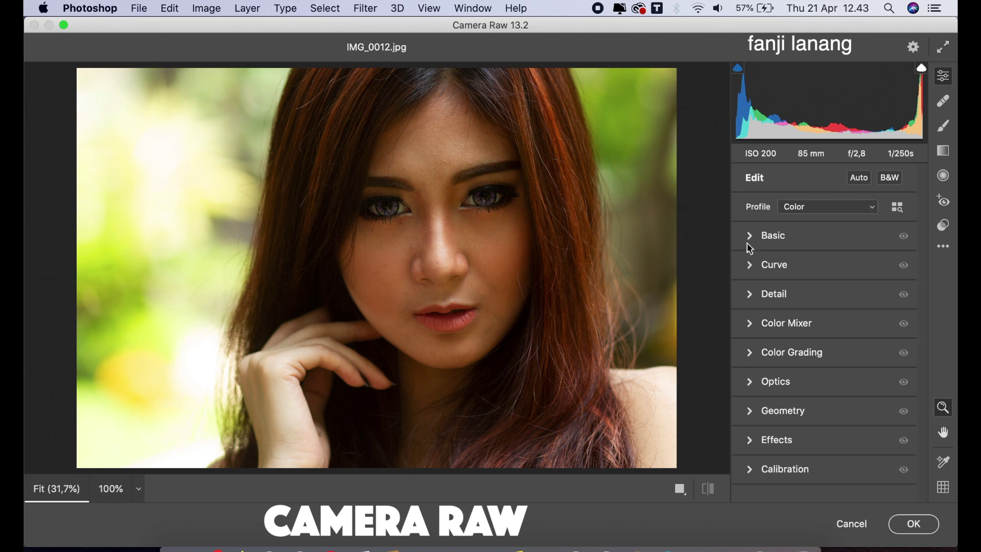
pyautogui.click(749, 244)
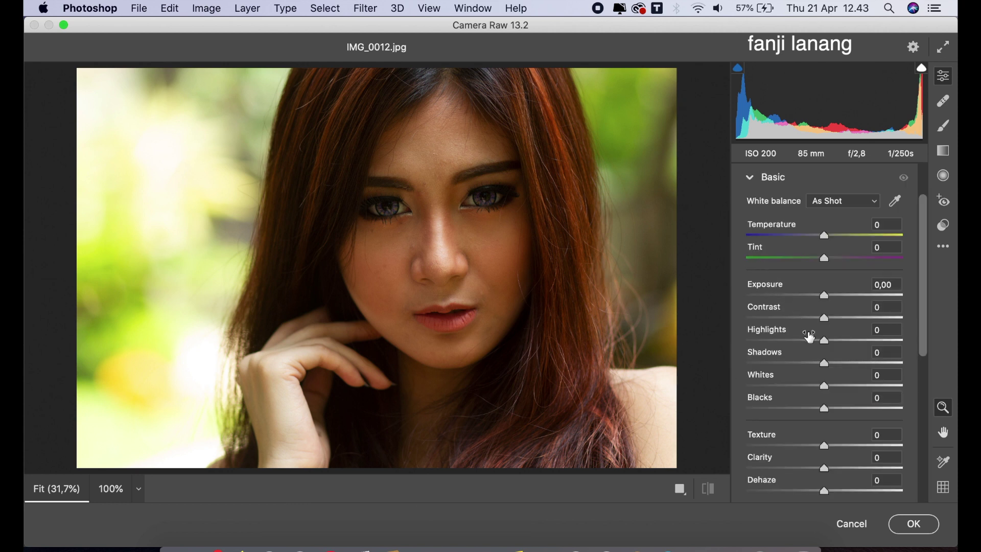
pyautogui.click(805, 340)
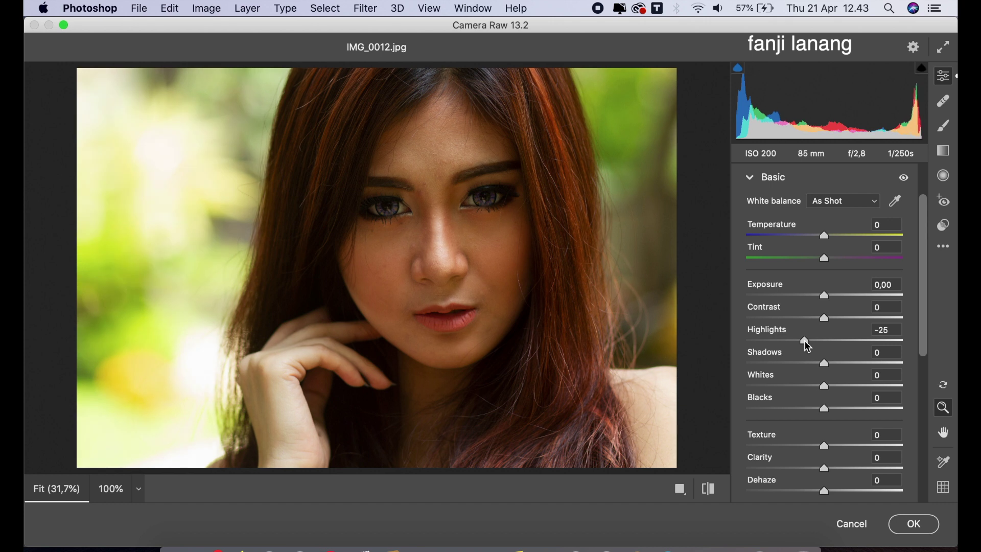
pyautogui.click(856, 364)
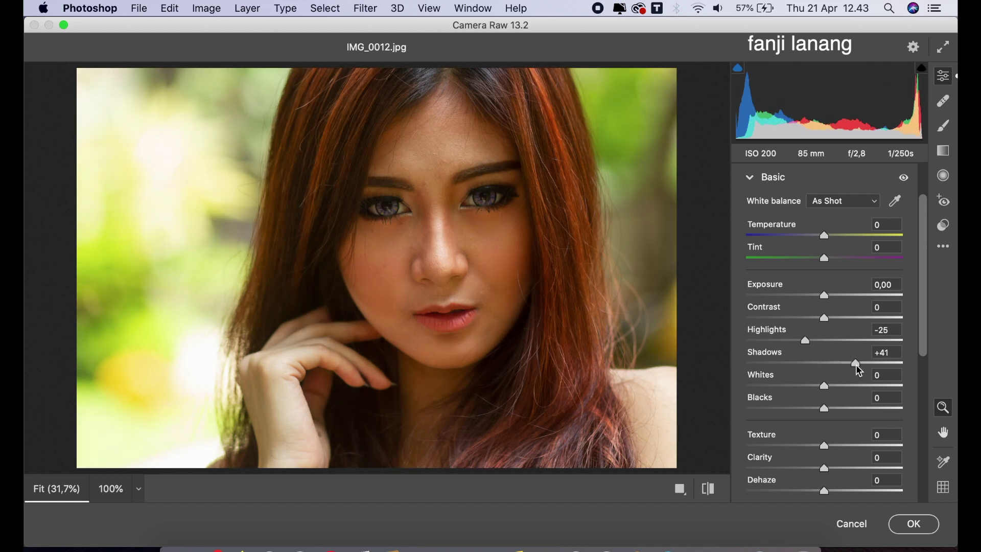
pyautogui.moveTo(857, 366); pyautogui.dragTo(926, 368)
pyautogui.click(872, 363)
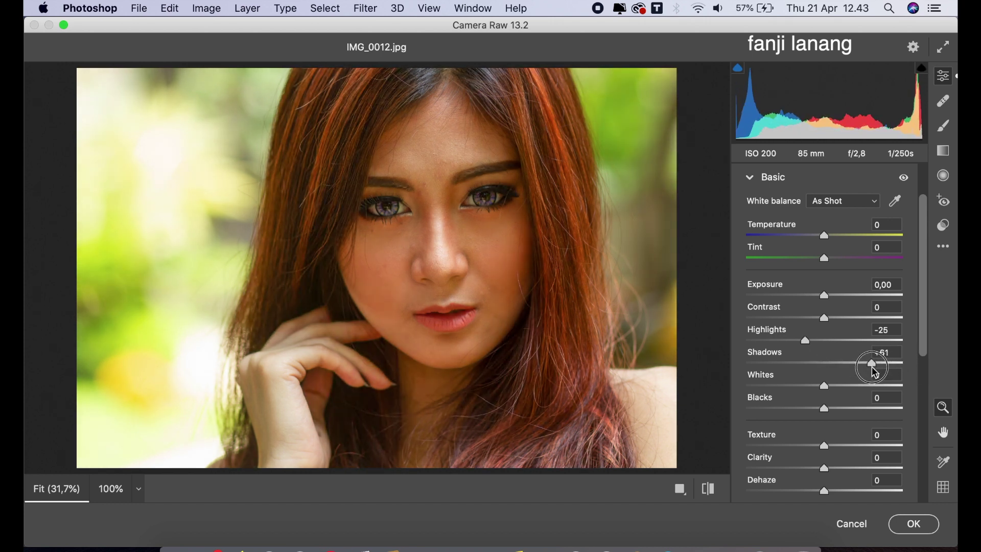
pyautogui.moveTo(874, 371)
pyautogui.mouseDown()
pyautogui.moveTo(869, 393)
pyautogui.moveTo(868, 370)
pyautogui.mouseUp()
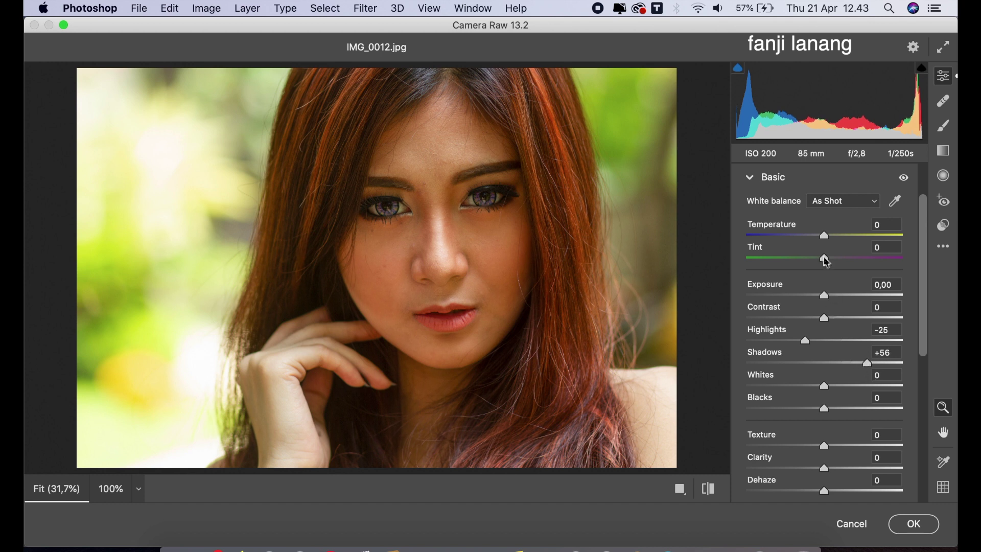
# - Cool Temperature to -15 and set Texture and Clarity to +10
pyautogui.moveTo(818, 238); pyautogui.dragTo(815, 237)
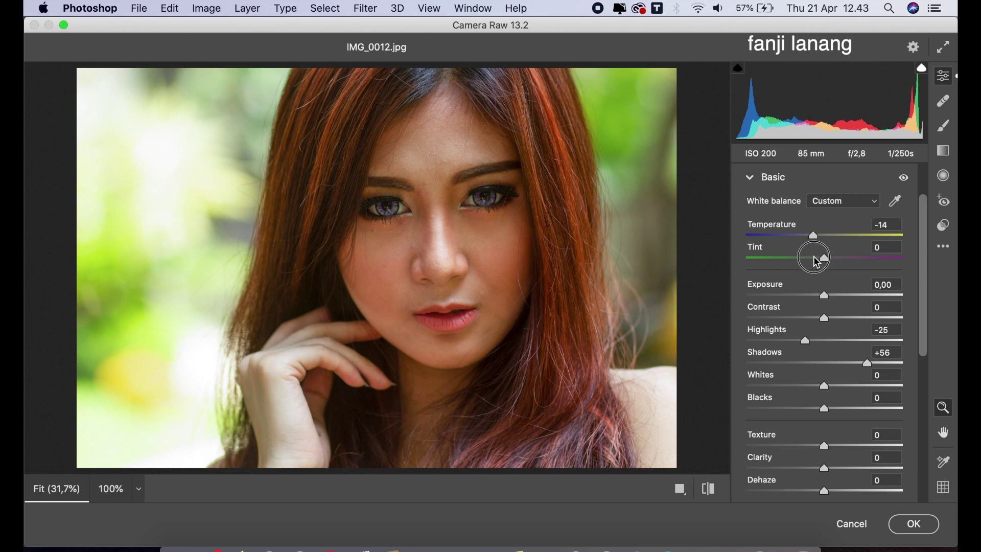
pyautogui.moveTo(814, 236); pyautogui.dragTo(812, 235)
pyautogui.click(832, 446)
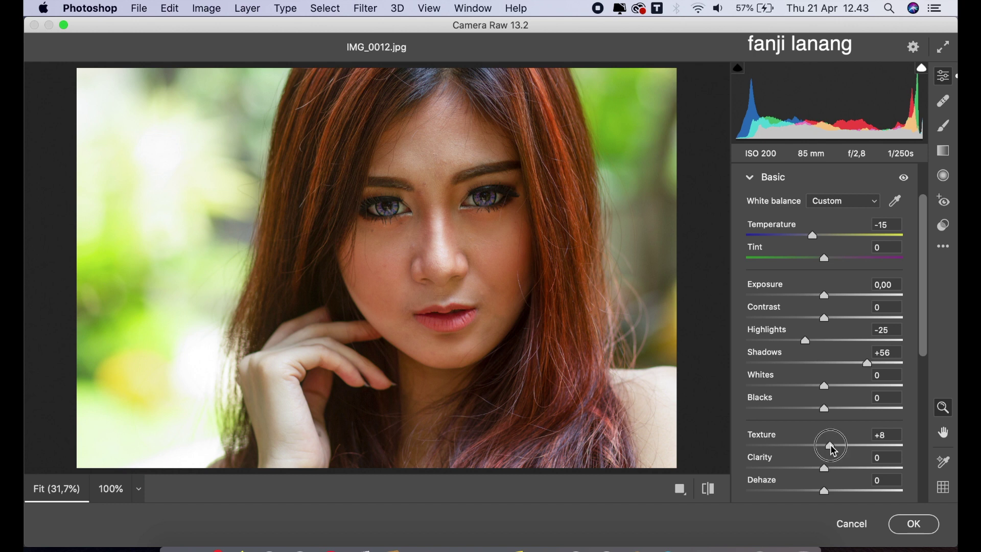
pyautogui.click(833, 467)
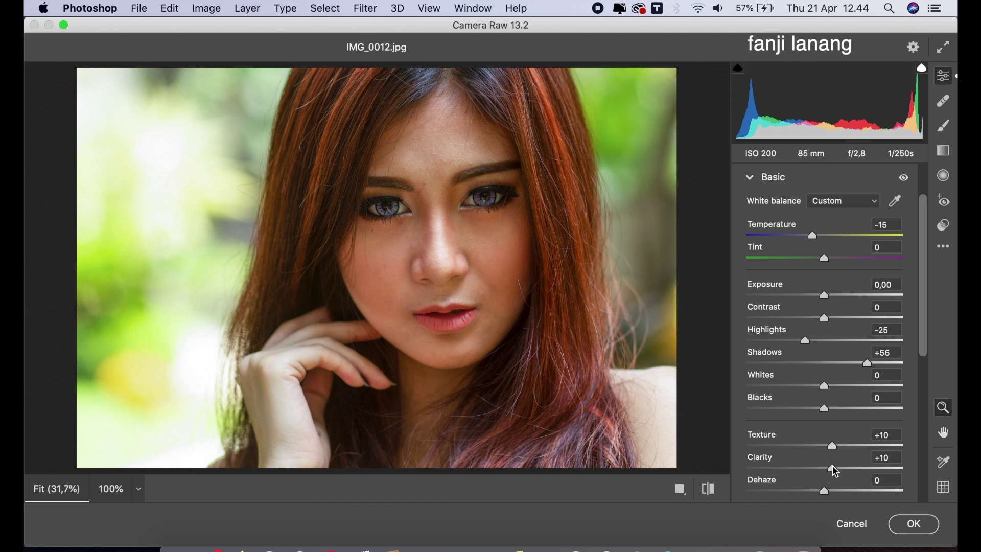
pyautogui.click(751, 178)
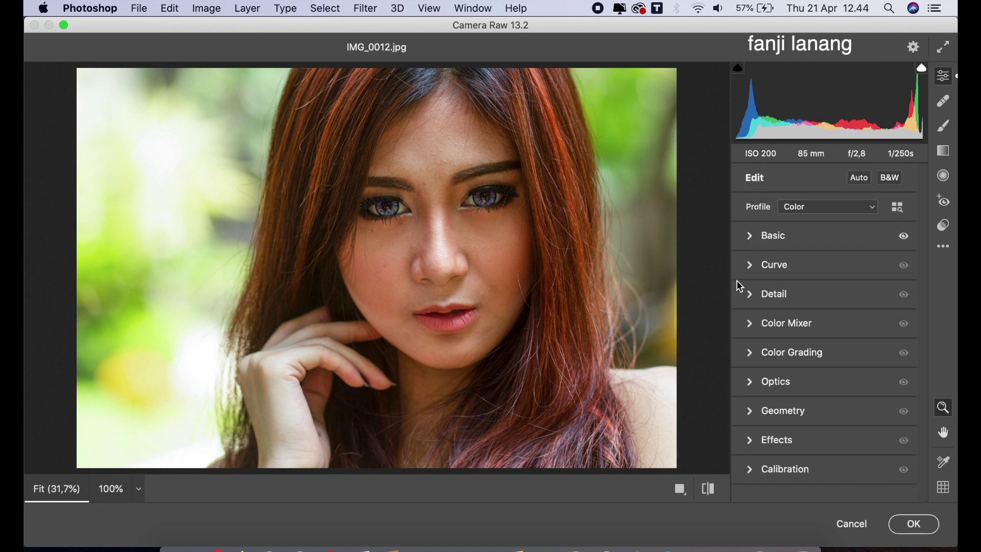
# - In Color Mixer, raise Oranges luminance +10 and set Oranges hue +15, Yellows hue -15
pyautogui.click(748, 325)
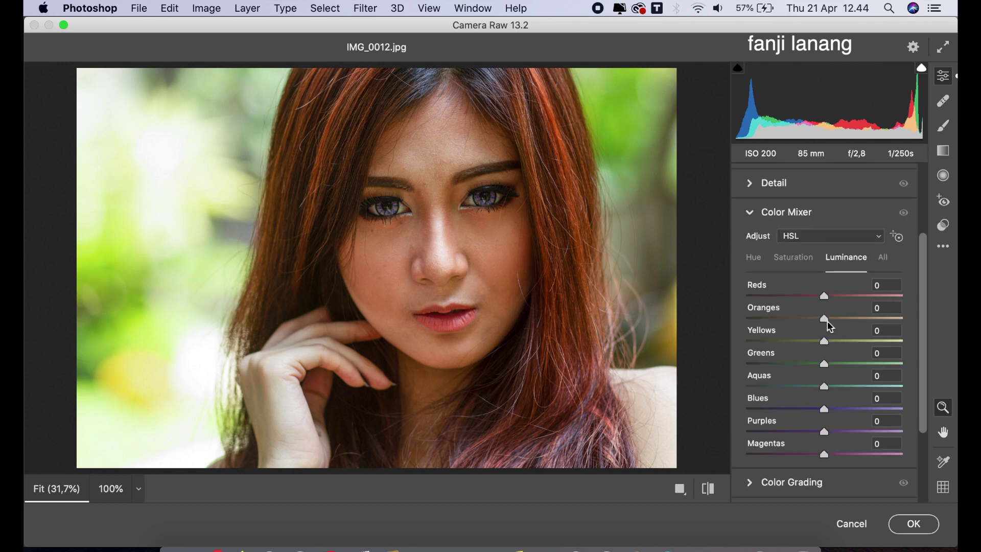
pyautogui.moveTo(832, 324); pyautogui.dragTo(836, 326)
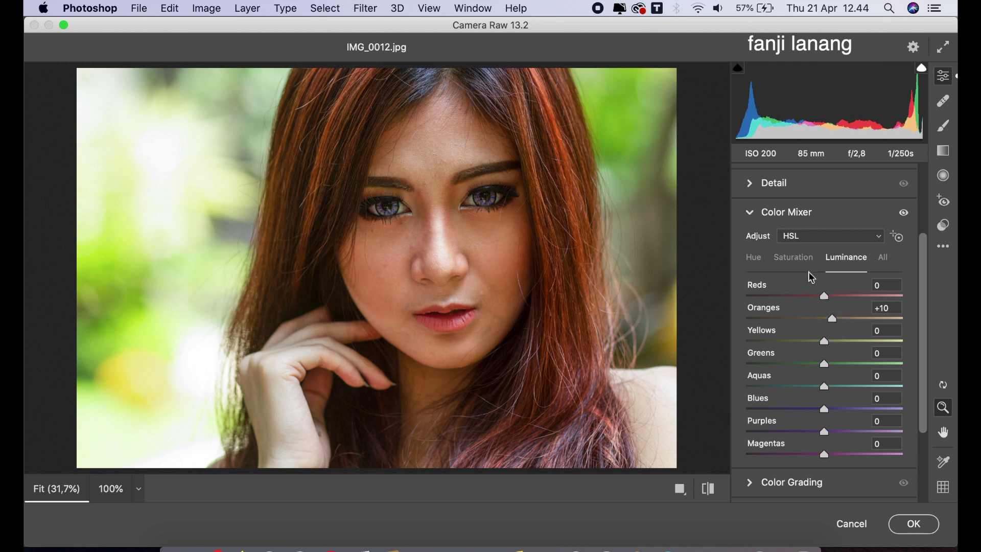
pyautogui.click(756, 257)
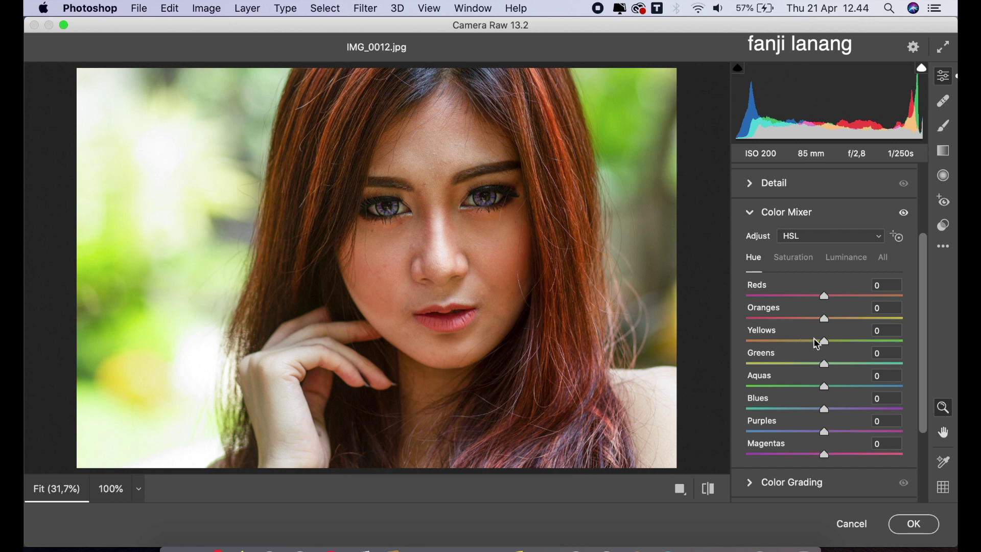
pyautogui.click(838, 319)
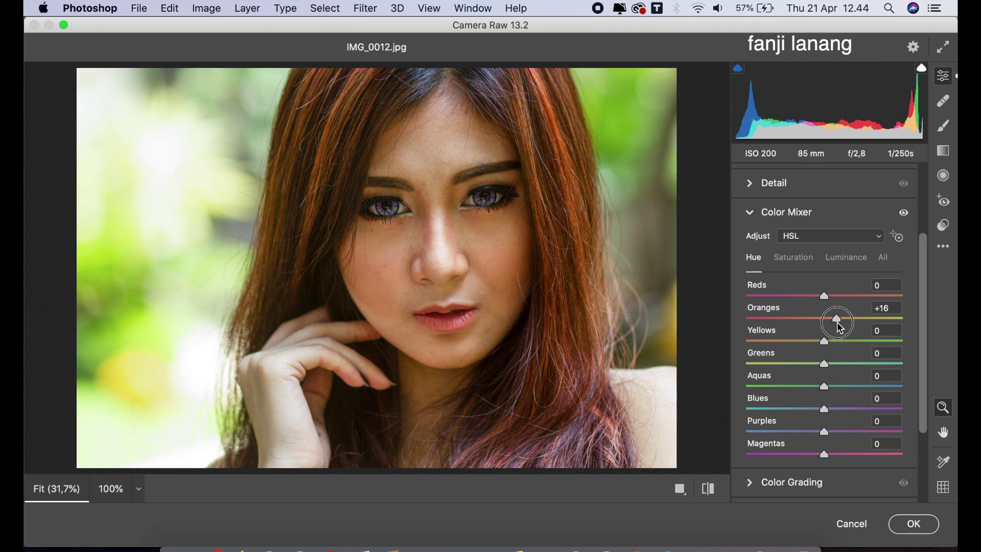
pyautogui.click(835, 318)
pyautogui.moveTo(822, 338); pyautogui.dragTo(813, 343)
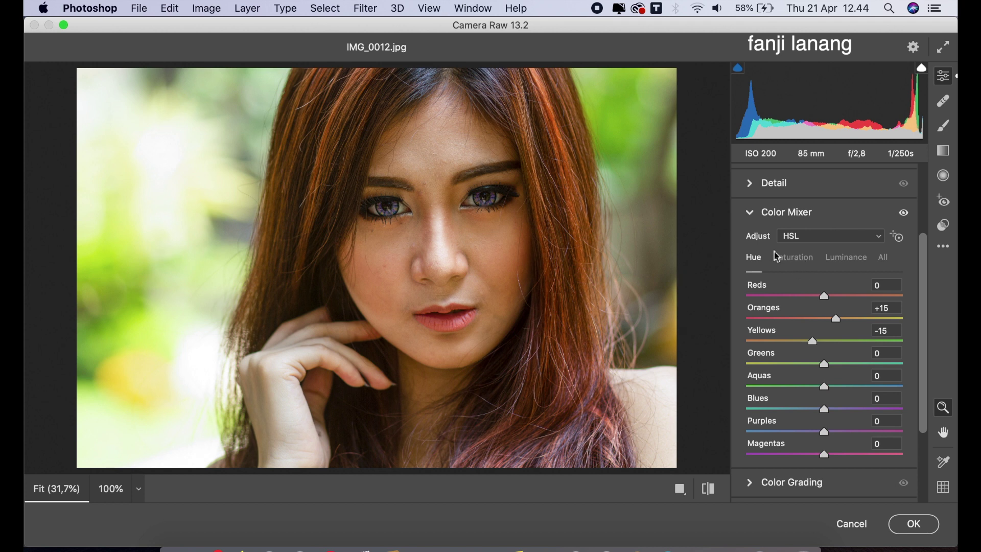
pyautogui.click(750, 213)
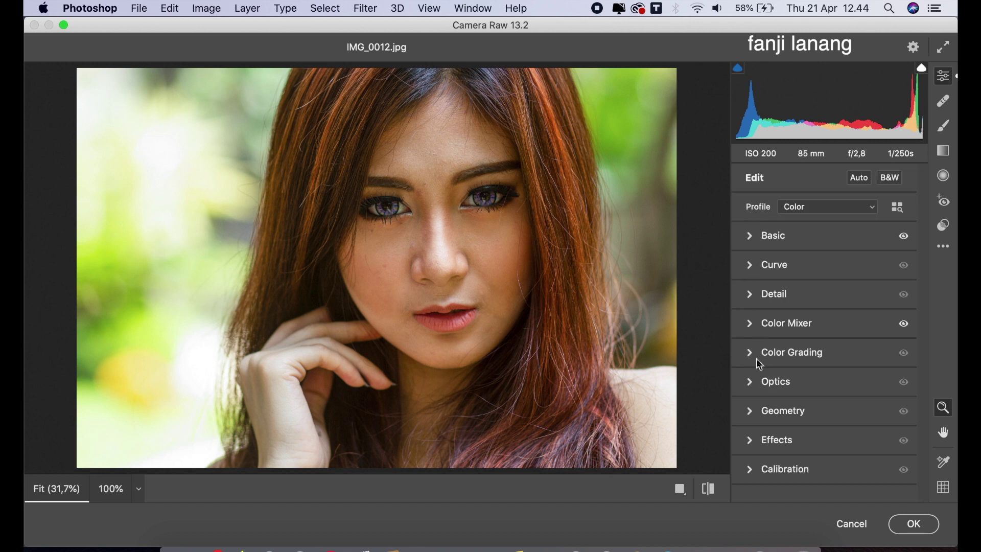
# - Set Calibration Red Primary hue +30, saturation -25, Green hue +15, Blue hue -30
pyautogui.click(755, 469)
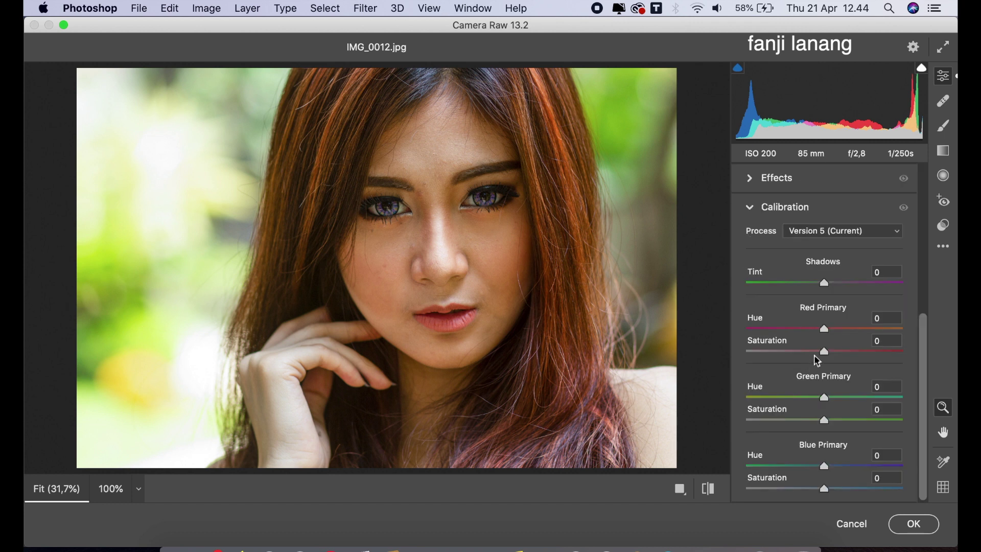
pyautogui.click(840, 329)
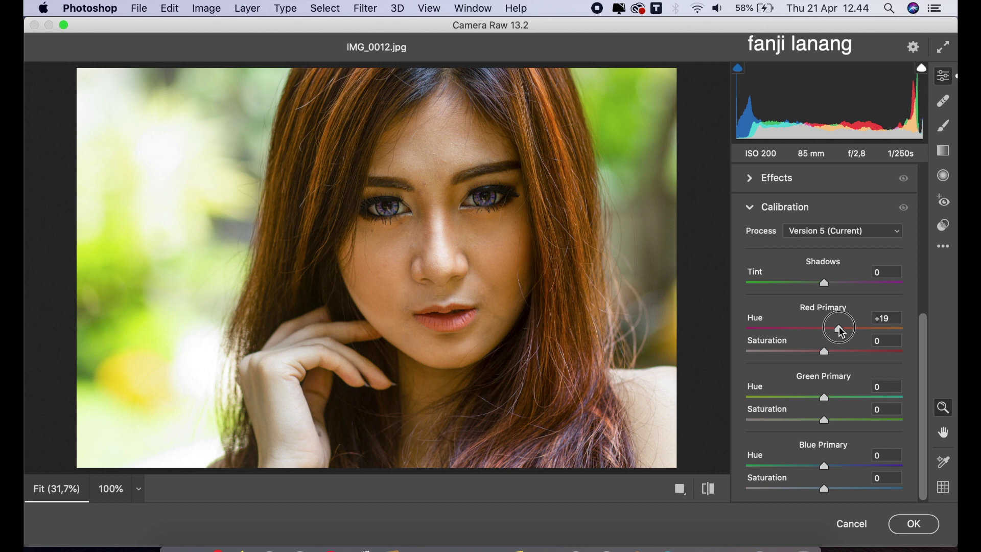
pyautogui.moveTo(842, 332); pyautogui.dragTo(843, 331)
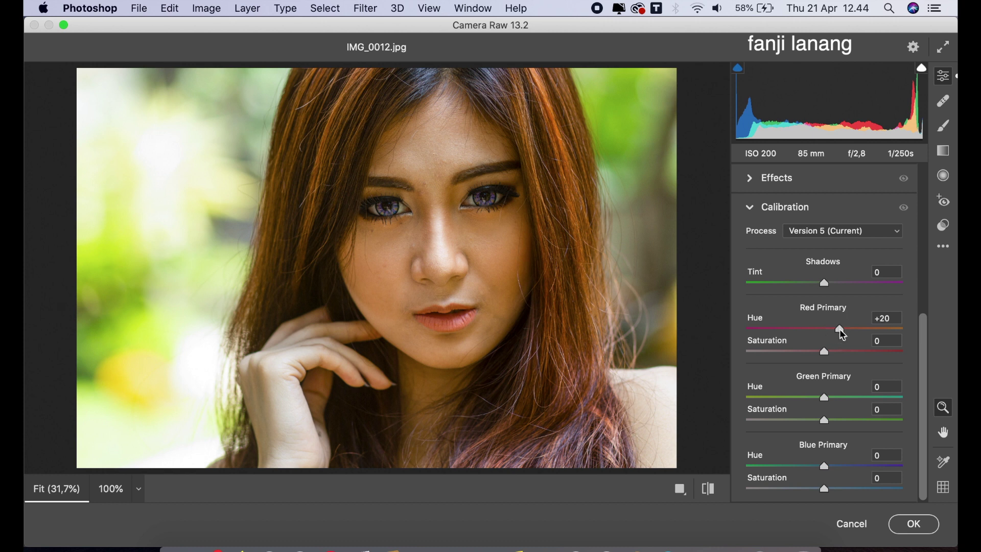
pyautogui.click(836, 398)
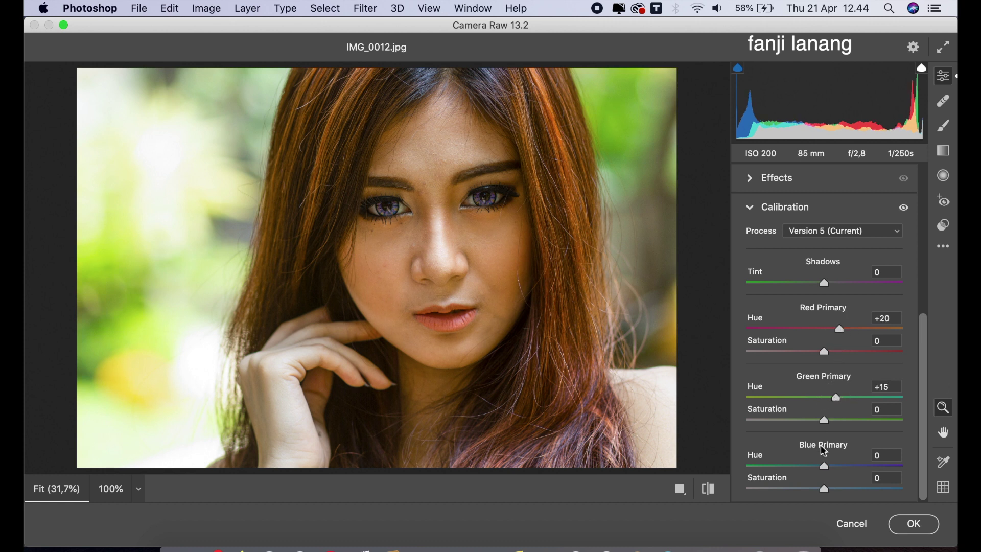
pyautogui.click(805, 466)
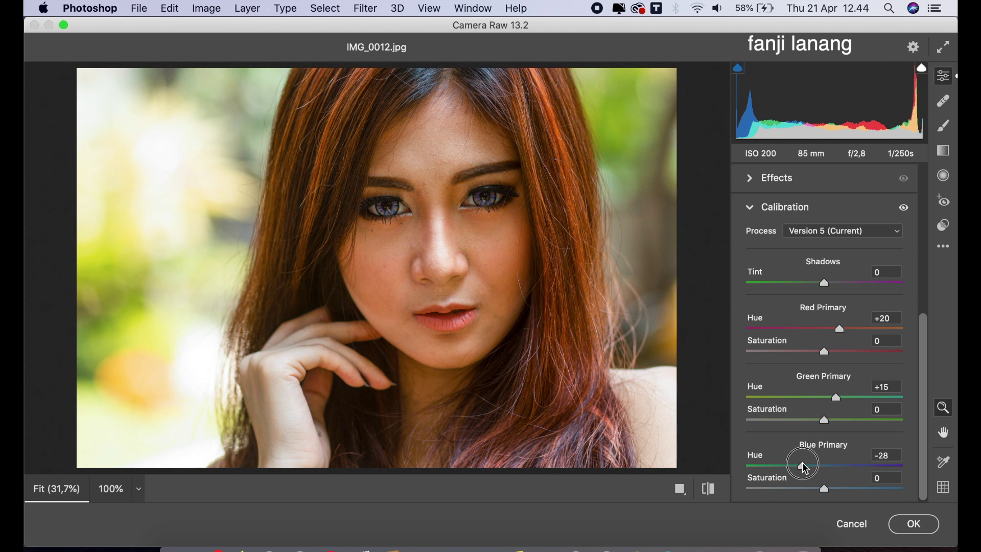
pyautogui.moveTo(805, 467); pyautogui.dragTo(801, 467)
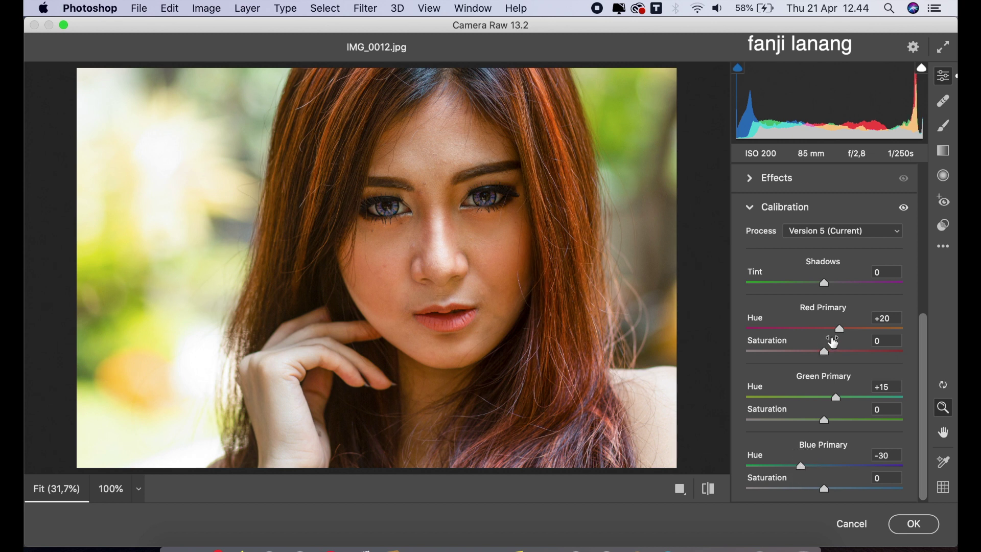
pyautogui.click(848, 330)
pyautogui.moveTo(849, 333); pyautogui.dragTo(807, 370)
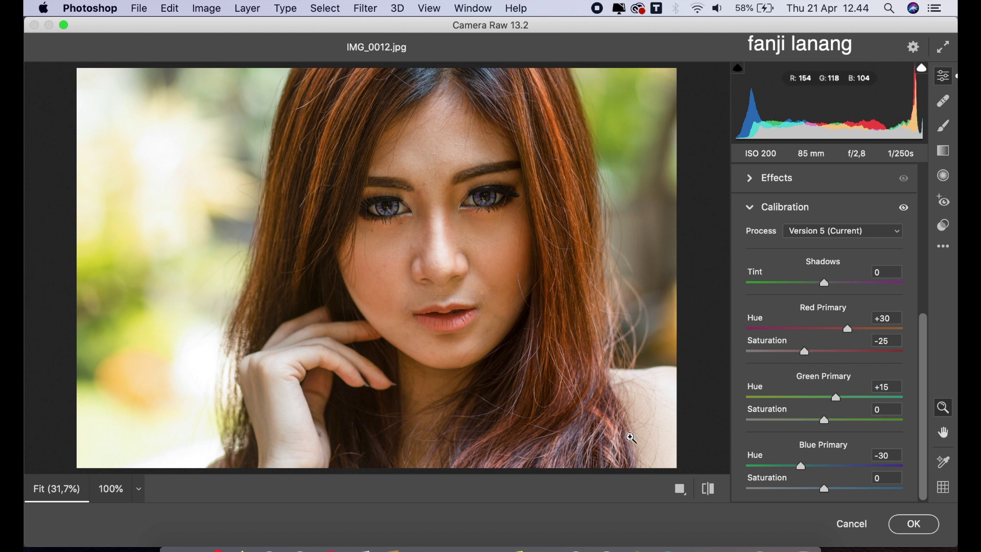
# - Compare before/after, add a -35 Optics vignette with midpoint 0, and apply Camera Raw
pyautogui.click(678, 490)
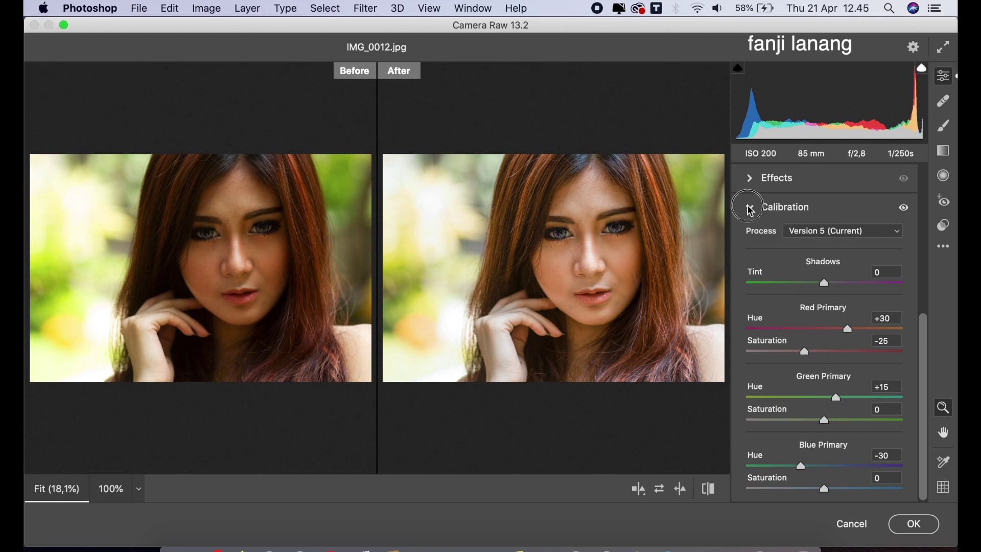
pyautogui.click(749, 207)
pyautogui.click(751, 383)
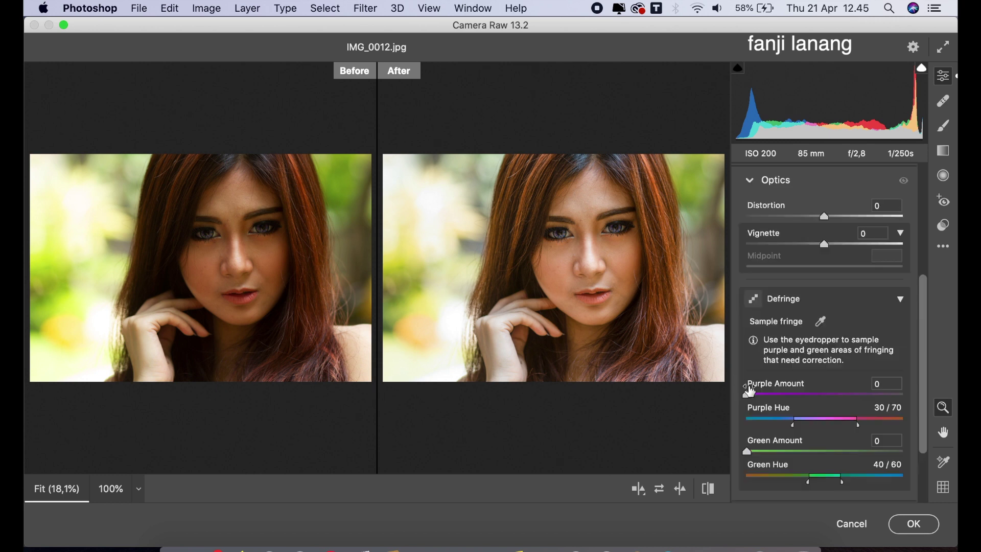
pyautogui.moveTo(803, 246); pyautogui.dragTo(800, 253)
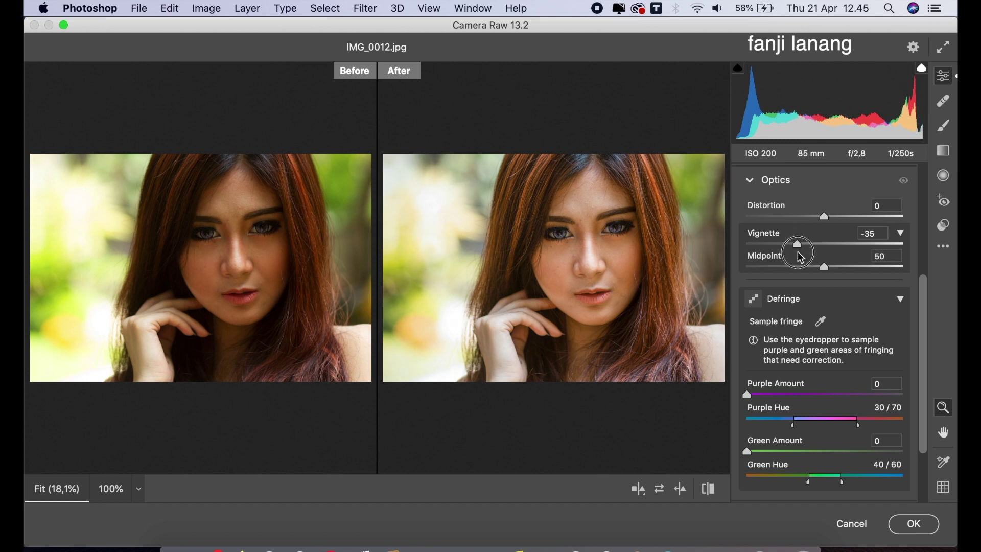
pyautogui.moveTo(800, 267); pyautogui.dragTo(720, 276)
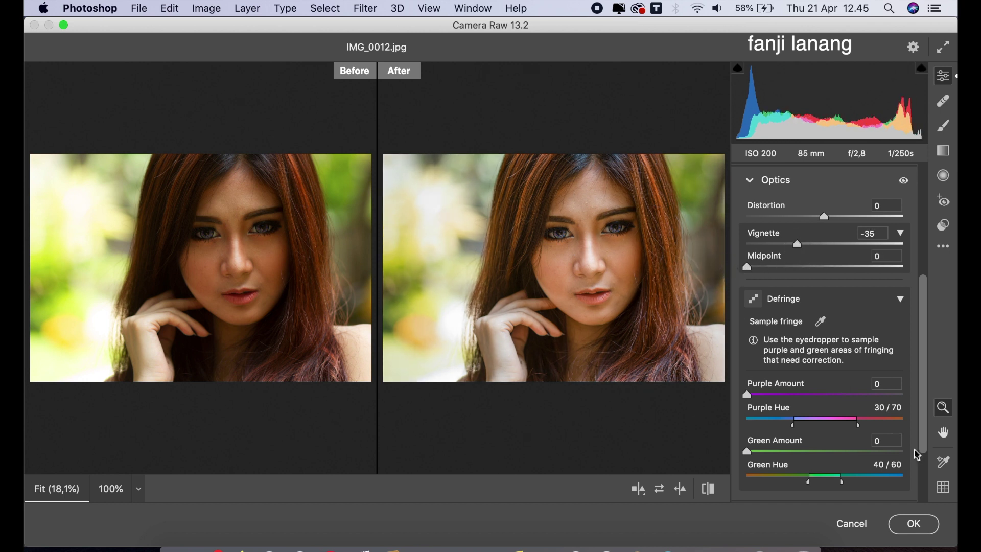
pyautogui.click(910, 530)
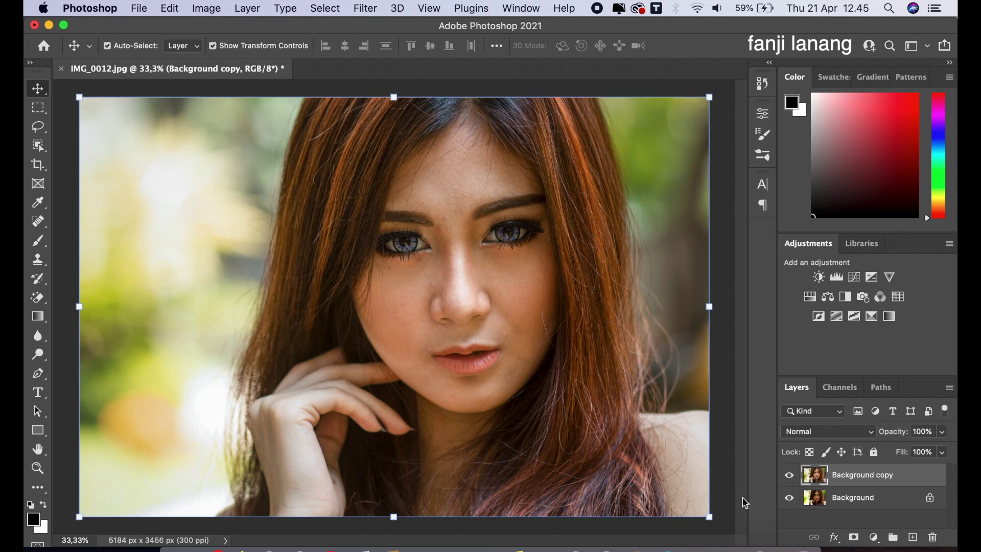
# - Make Background copy 2 and copy 3, select copy 2, and enlarge the Layers panel
pyautogui.moveTo(863, 476); pyautogui.dragTo(913, 537)
pyautogui.moveTo(875, 480); pyautogui.dragTo(912, 537)
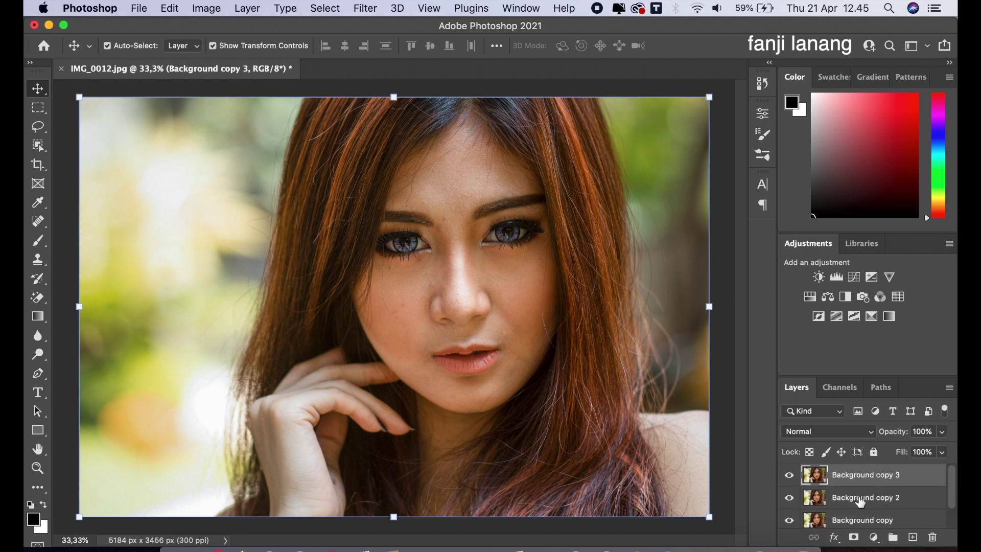
pyautogui.click(861, 500)
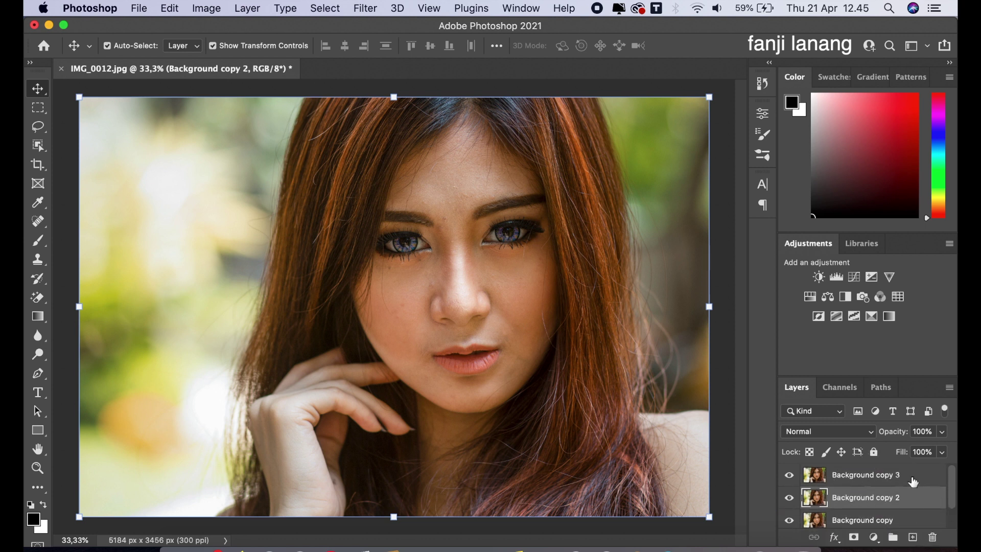
pyautogui.scroll(-2, 951, 498)
pyautogui.scroll(2, 951, 498)
pyautogui.moveTo(887, 378); pyautogui.dragTo(888, 326)
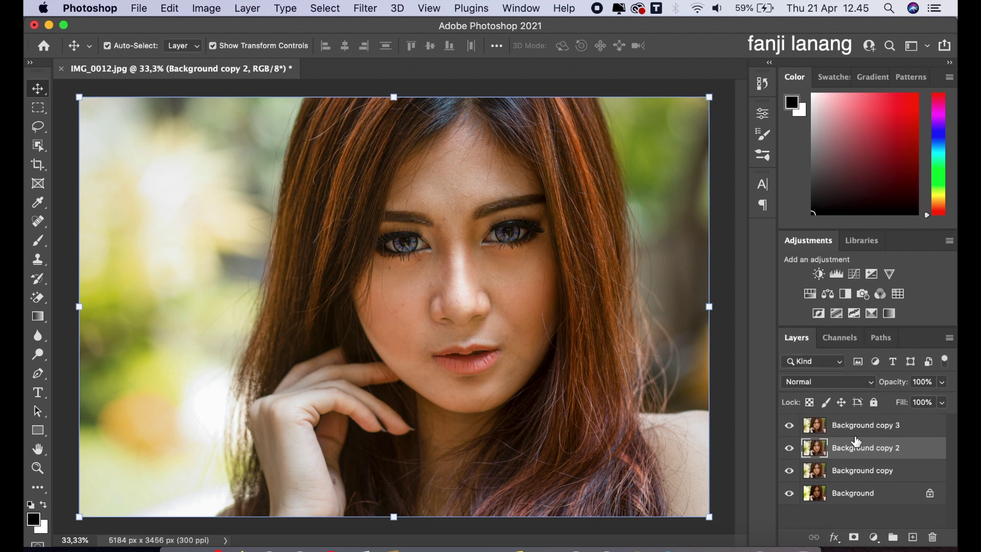
# - Apply a 5-pixel Gaussian Blur to Background copy 2, then select and show Background copy 3
pyautogui.click(376, 9)
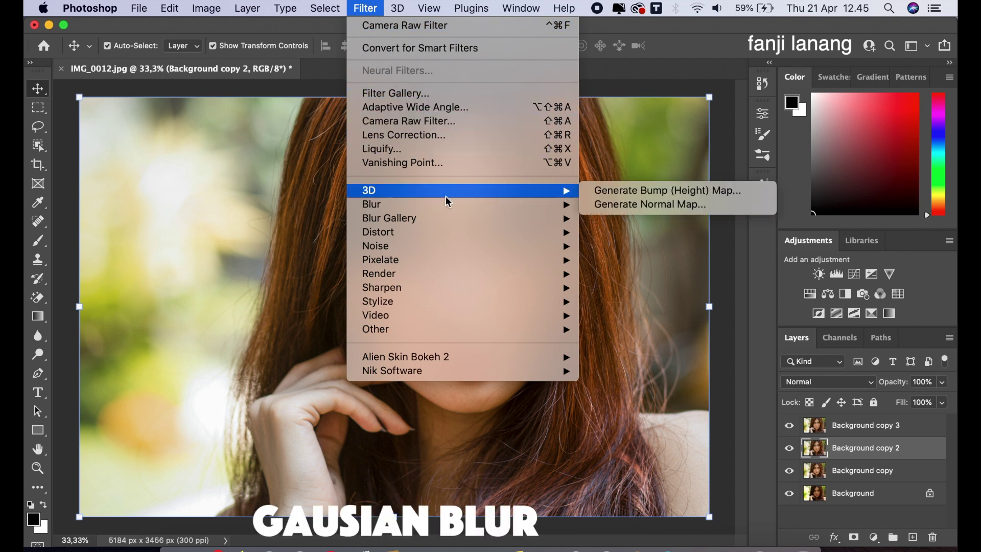
pyautogui.click(585, 257)
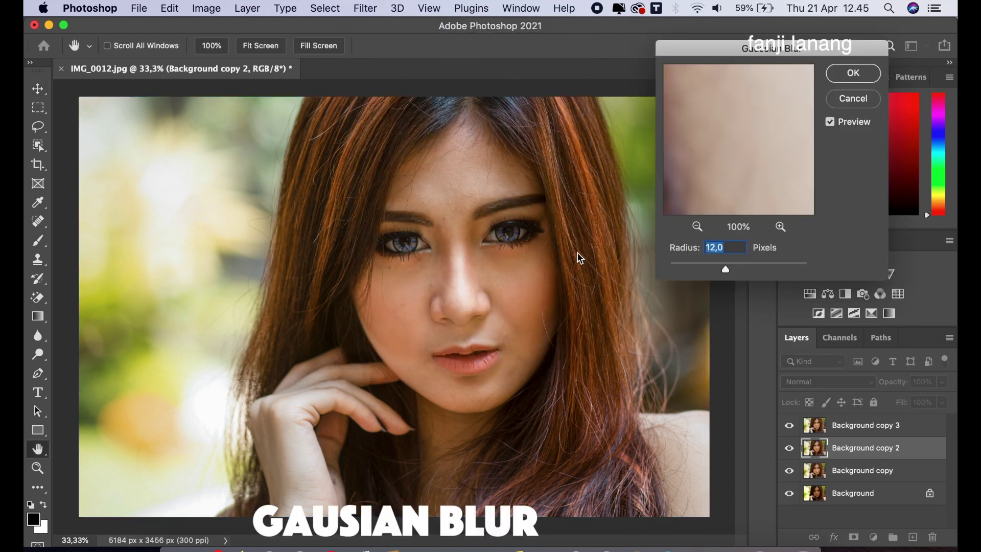
pyautogui.write('5')
pyautogui.click(725, 245)
pyautogui.click(841, 80)
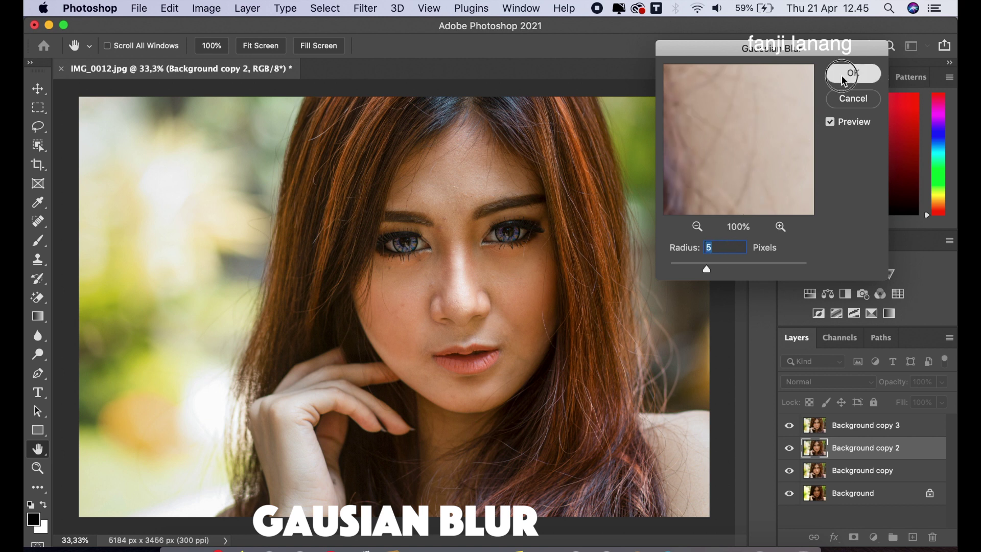
pyautogui.click(838, 428)
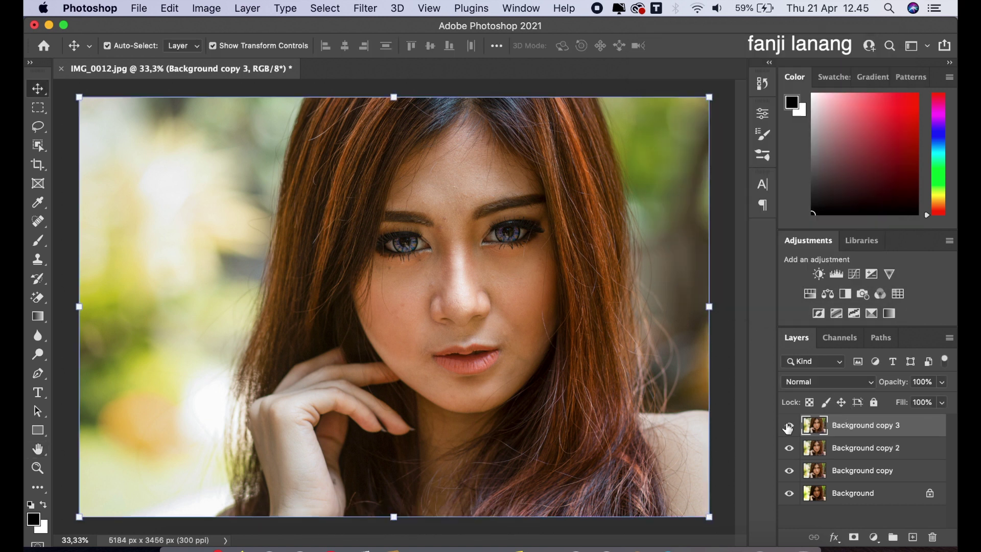
pyautogui.click(788, 426)
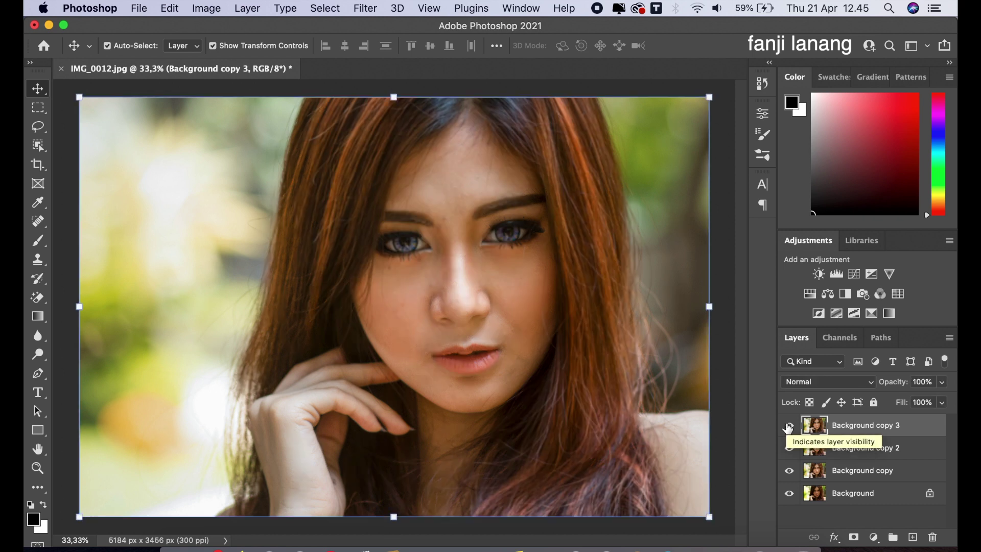
# - Apply Image onto Background copy 3: subtract Background copy 2 with scale 2, offset 128
pyautogui.click(192, 9)
pyautogui.click(254, 226)
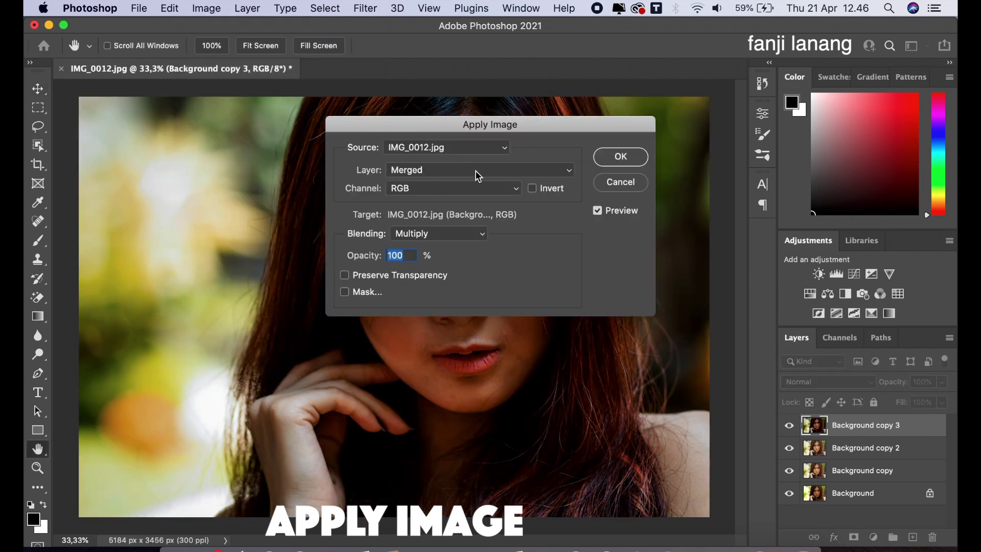
pyautogui.click(477, 170)
pyautogui.click(473, 204)
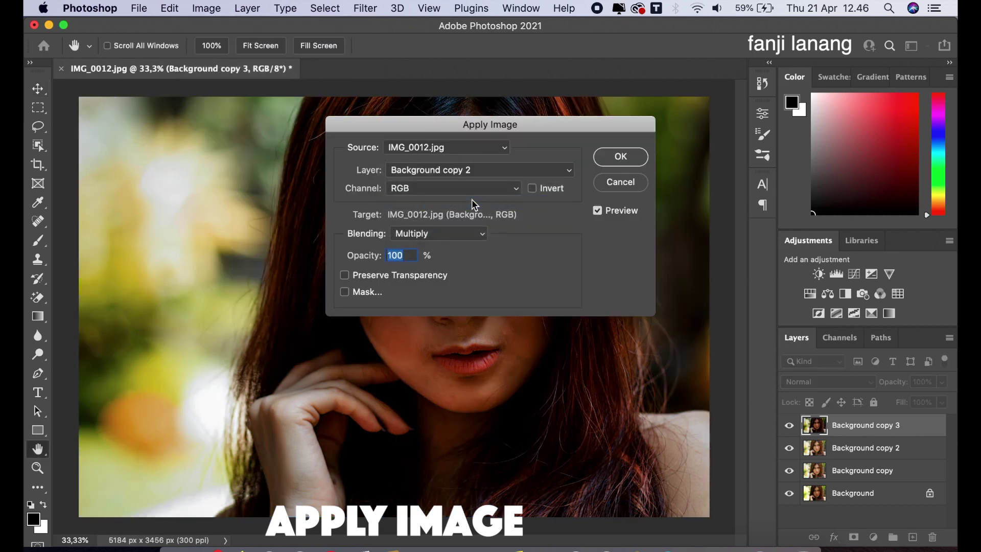
pyautogui.click(472, 232)
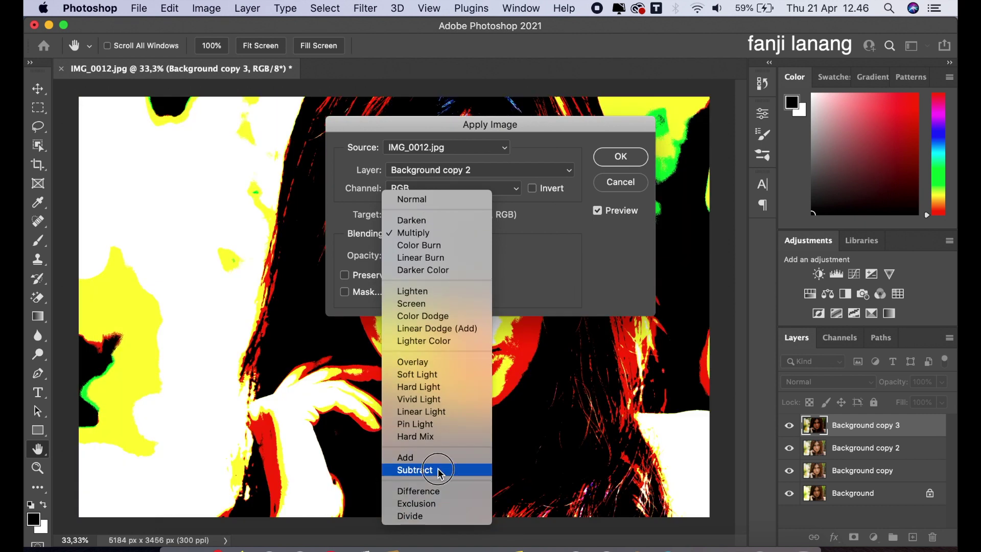
pyautogui.click(441, 471)
pyautogui.doubleClick(535, 255)
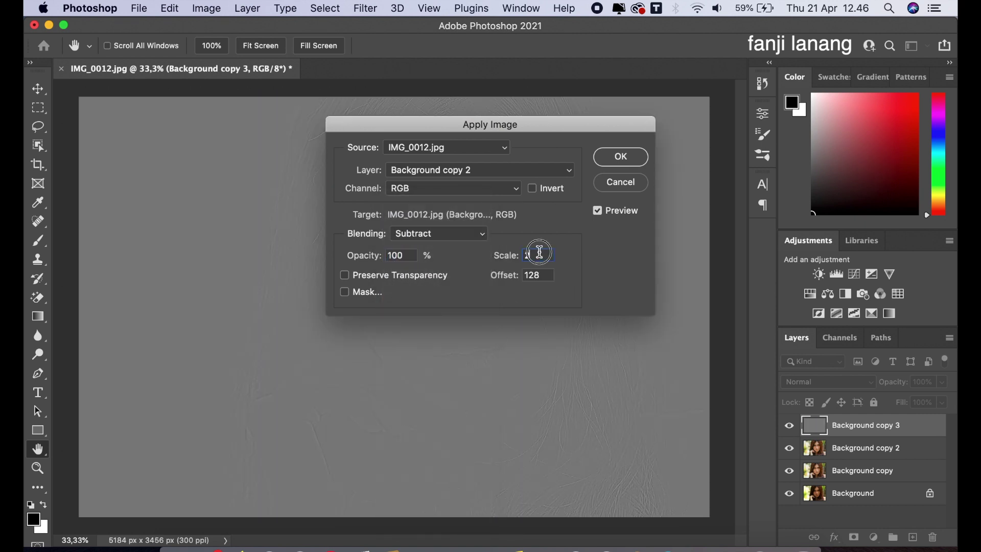
pyautogui.doubleClick(540, 275)
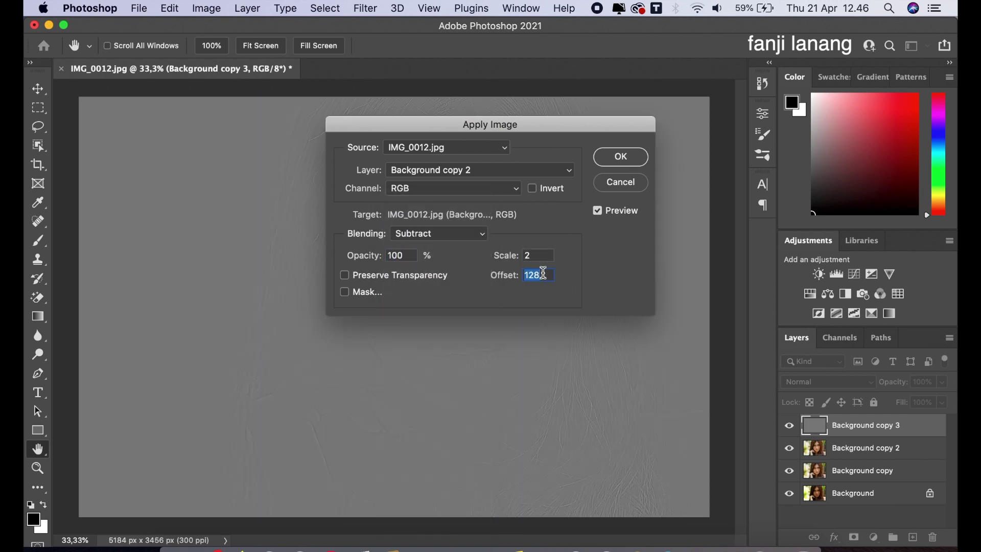
pyautogui.click(639, 157)
pyautogui.press('v')
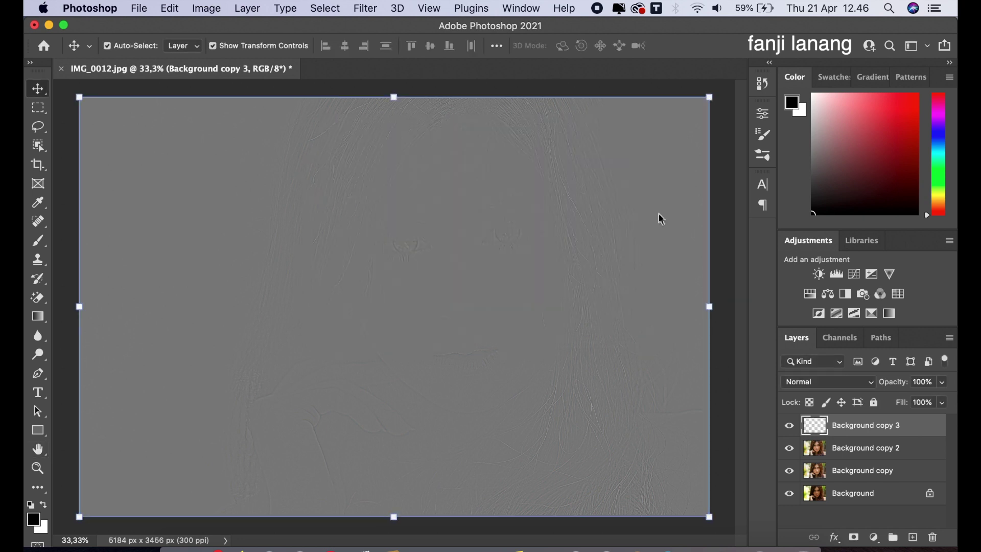
# - Set Background copy 3 to Linear Light blending and select Background copy 2
pyautogui.click(832, 382)
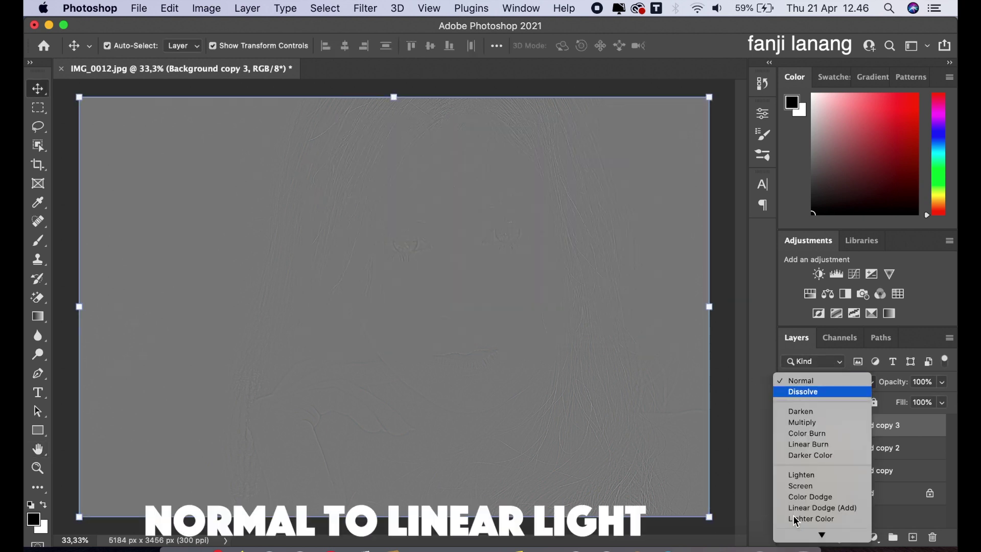
pyautogui.scroll(-3, 796, 518)
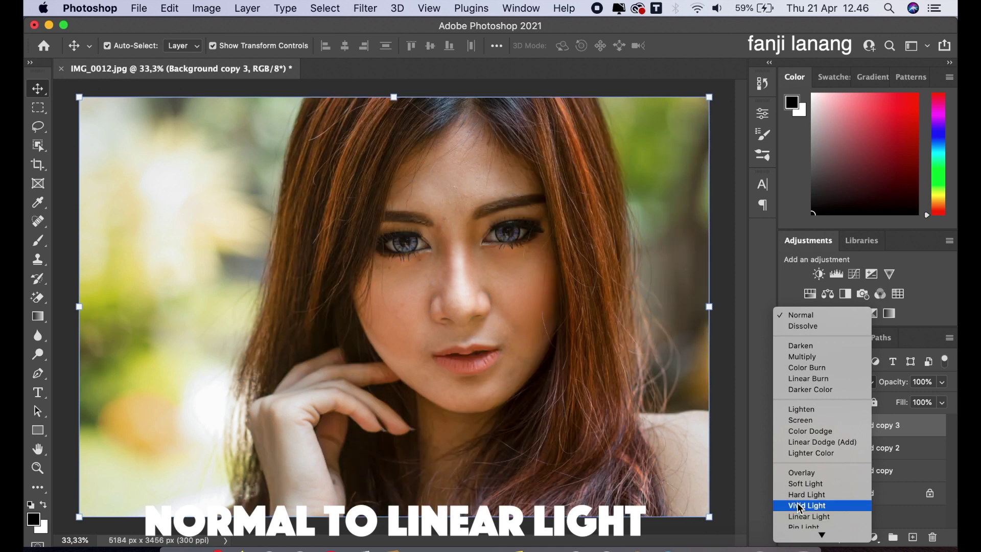
pyautogui.click(801, 516)
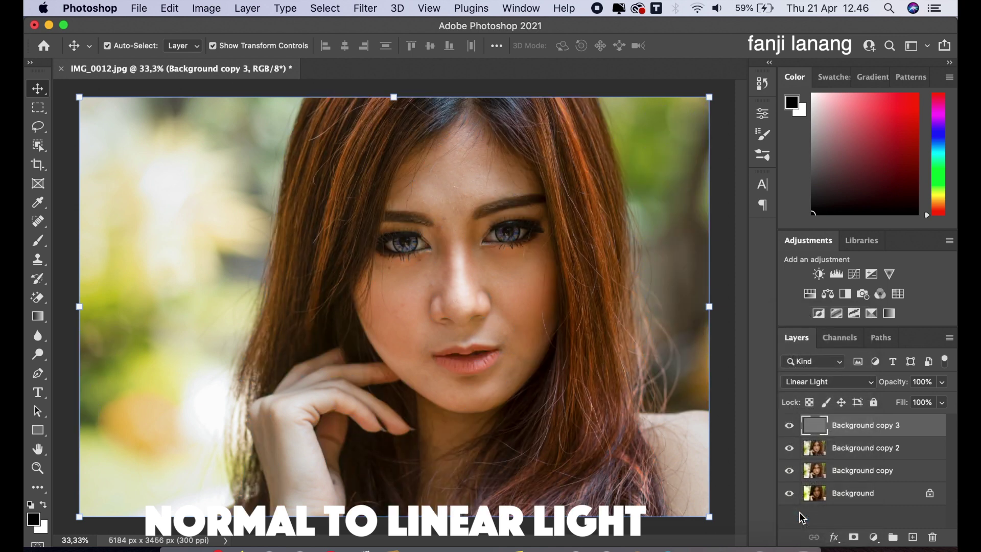
pyautogui.click(868, 449)
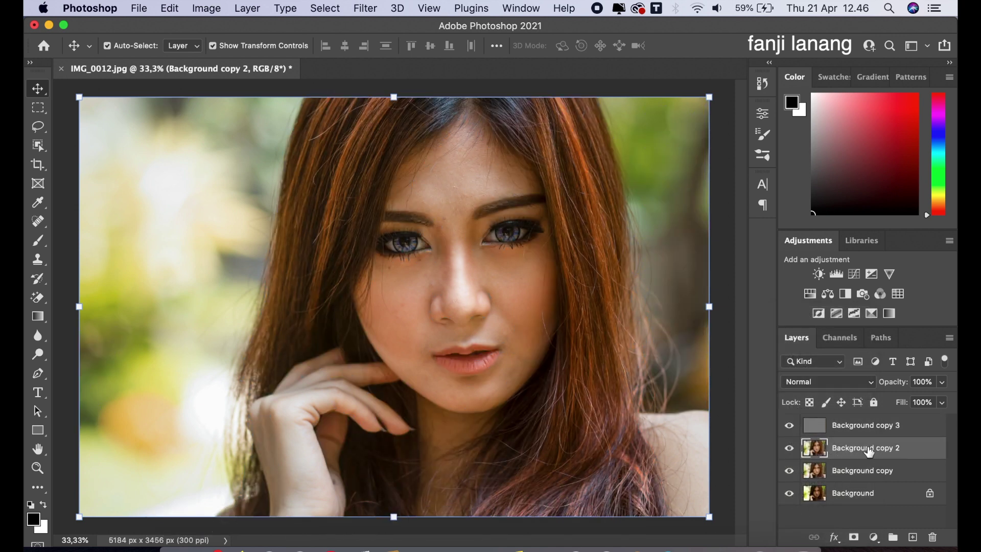
# - Duplicate Background copy 2 as Background copy 4 and lasso the nose
pyautogui.moveTo(868, 452); pyautogui.dragTo(913, 537)
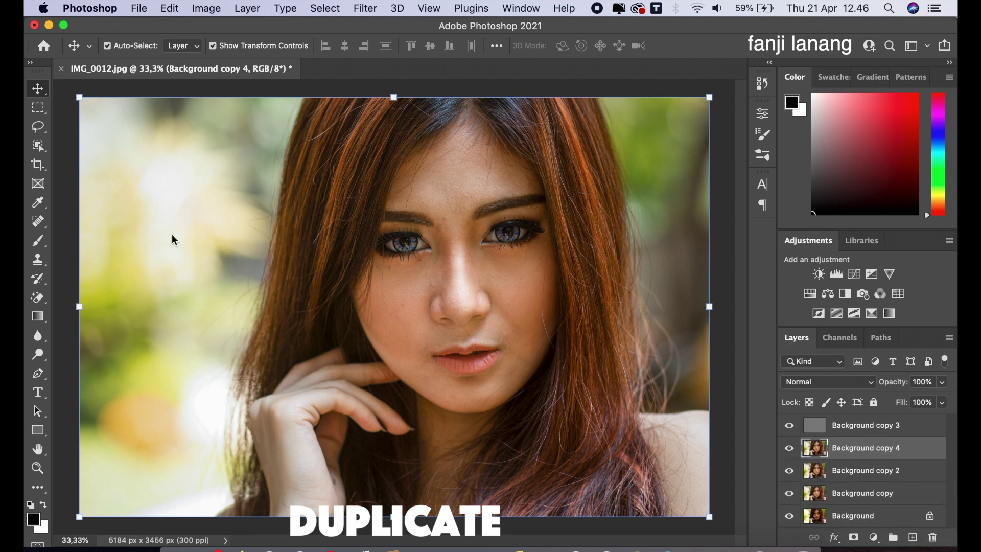
pyautogui.click(42, 130)
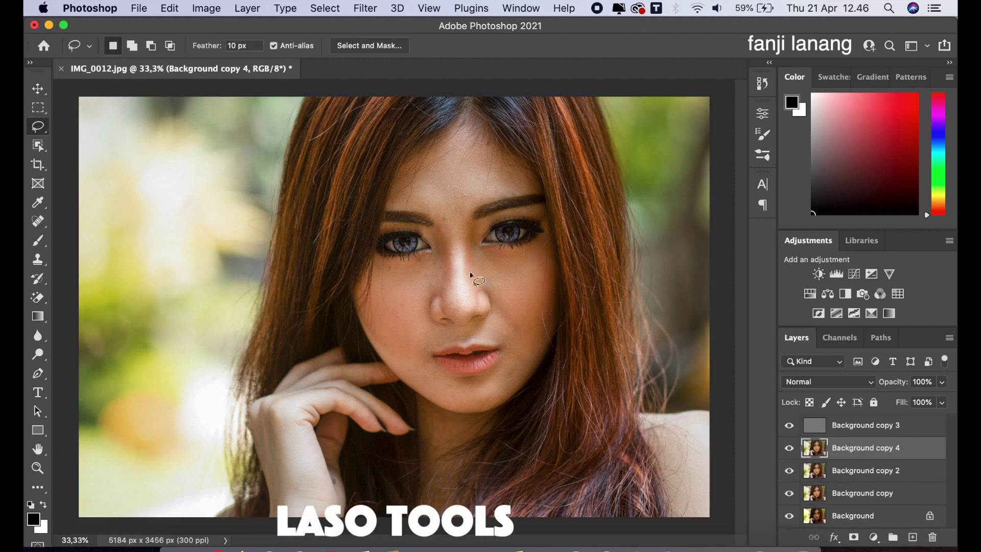
pyautogui.moveTo(448, 223)
pyautogui.mouseDown()
pyautogui.moveTo(439, 296)
pyautogui.moveTo(445, 313)
pyautogui.moveTo(464, 318)
pyautogui.moveTo(480, 279)
pyautogui.moveTo(448, 219)
pyautogui.mouseUp()
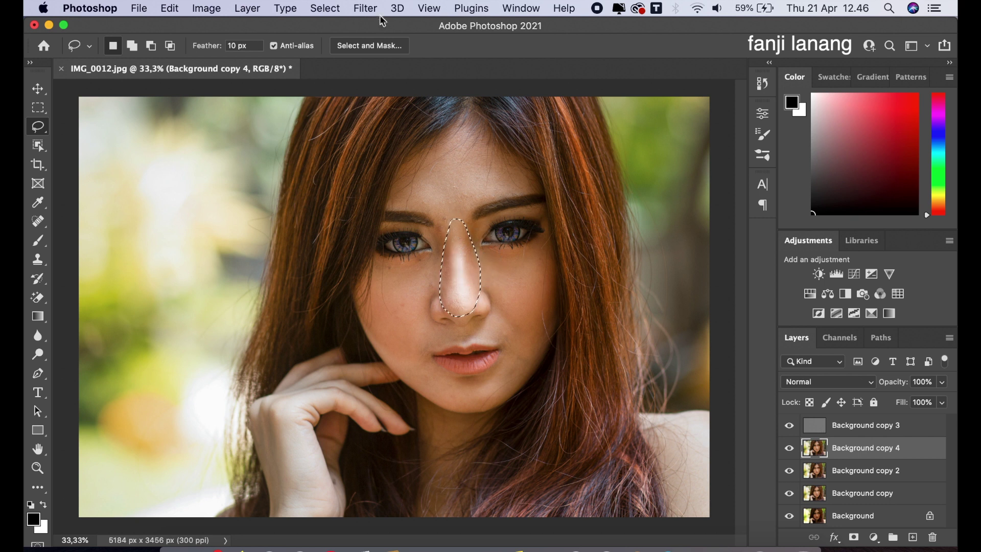
# - Smooth the nose with a ~10-pixel Gaussian Blur, then lasso the forehead
pyautogui.click(370, 8)
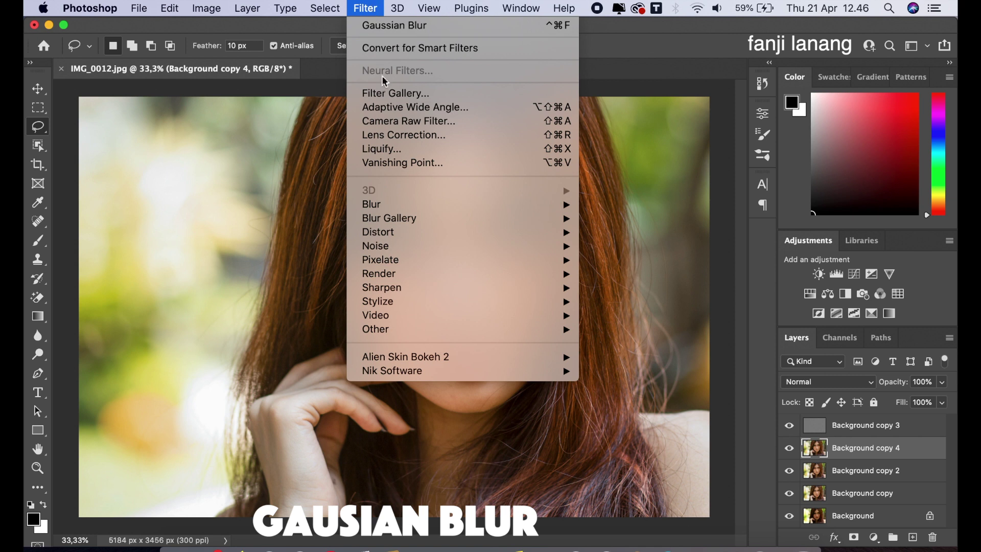
pyautogui.moveTo(460, 204)
pyautogui.click(631, 259)
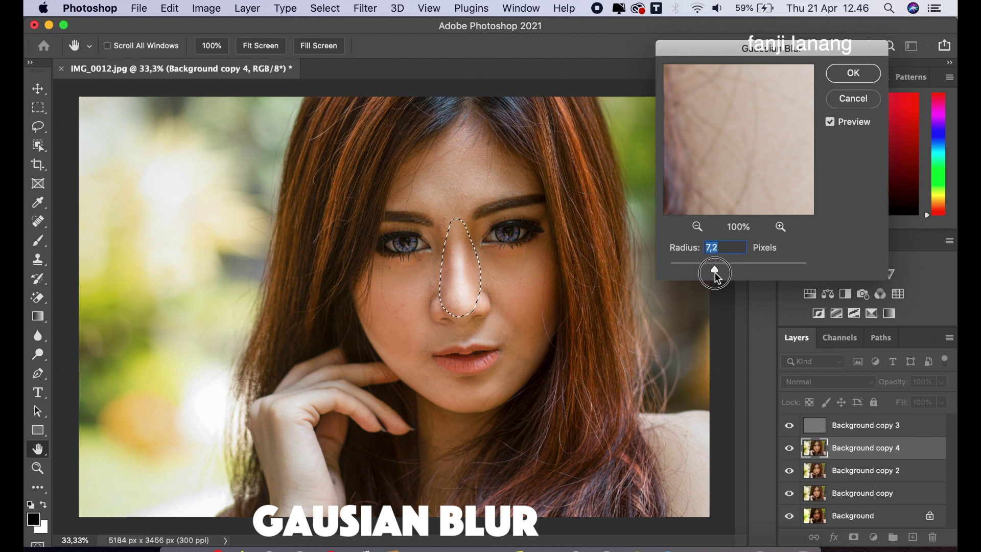
pyautogui.moveTo(715, 273); pyautogui.dragTo(722, 264)
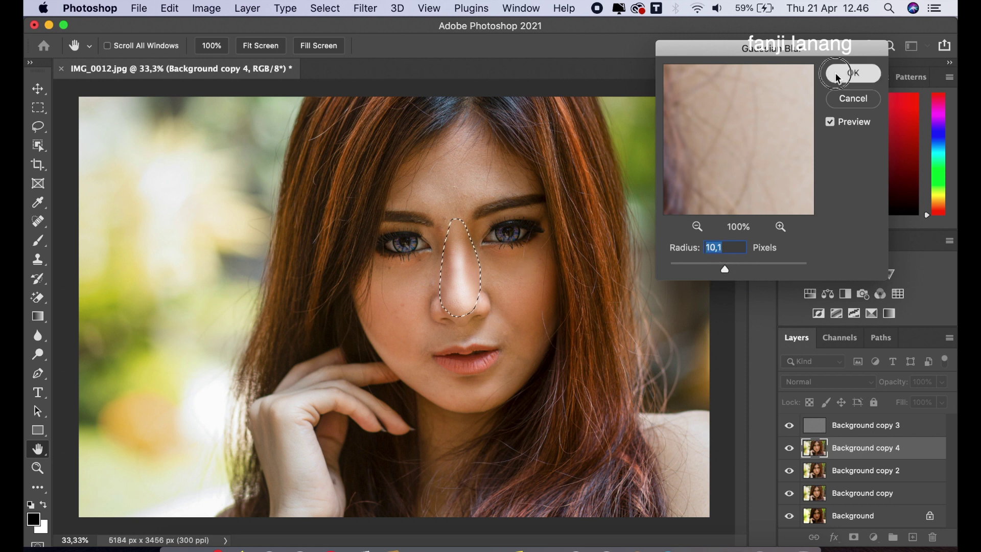
pyautogui.click(852, 73)
pyautogui.click(446, 140)
pyautogui.moveTo(445, 140)
pyautogui.mouseDown()
pyautogui.moveTo(525, 171)
pyautogui.moveTo(449, 127)
pyautogui.mouseUp()
pyautogui.click(364, 8)
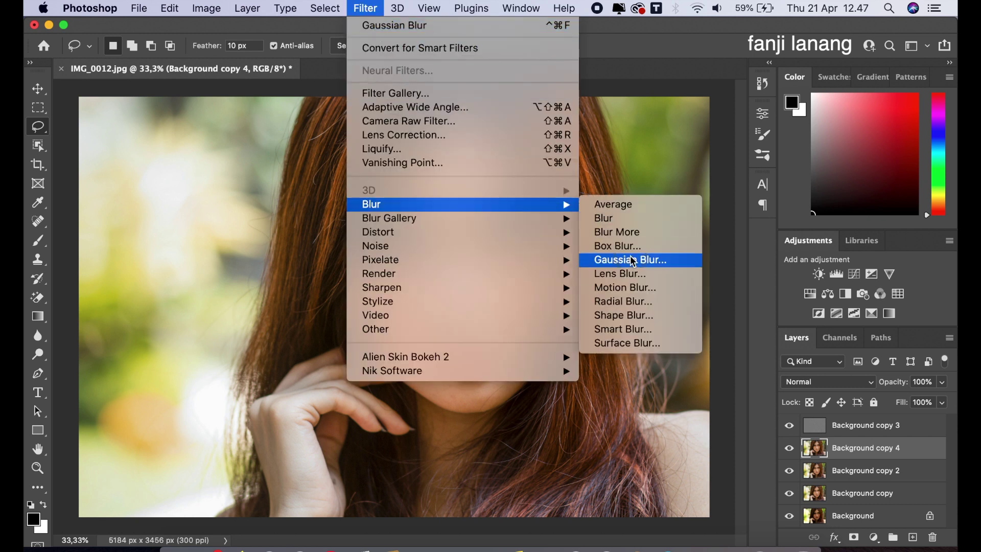
# - Blur the forehead with a ~12-pixel Gaussian Blur, then lasso and blur the cheek
pyautogui.click(620, 256)
pyautogui.moveTo(729, 268); pyautogui.dragTo(732, 267)
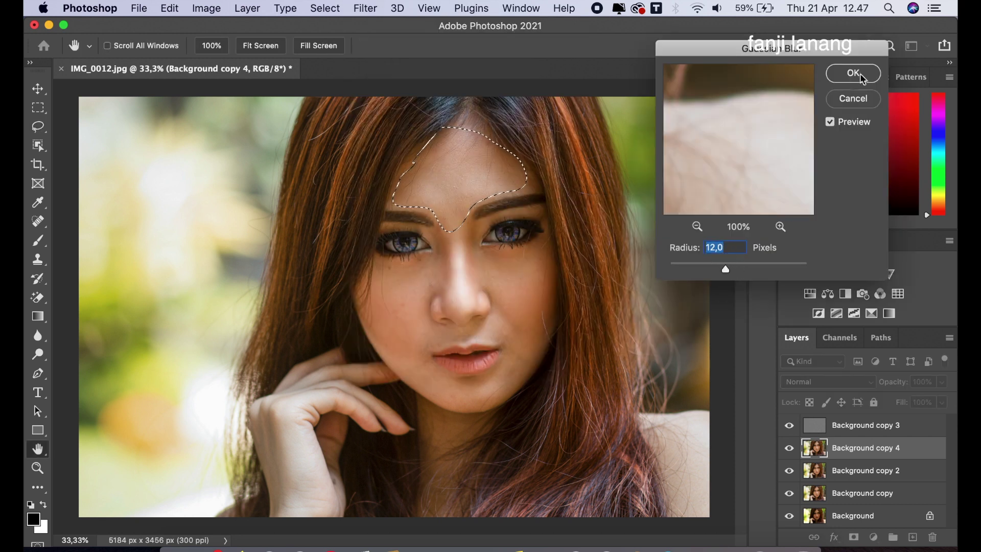
pyautogui.press('Return')
pyautogui.moveTo(473, 247)
pyautogui.mouseDown()
pyautogui.moveTo(556, 249)
pyautogui.moveTo(474, 249)
pyautogui.mouseUp()
pyautogui.click(365, 9)
# - Blur the under-eye and lower-face areas, deselect, and toggle Background copy 4 to compare
pyautogui.moveTo(378, 261)
pyautogui.mouseDown()
pyautogui.moveTo(396, 270)
pyautogui.moveTo(438, 252)
pyautogui.moveTo(432, 278)
pyautogui.moveTo(368, 340)
pyautogui.moveTo(378, 261)
pyautogui.mouseUp()
pyautogui.click(365, 8)
pyautogui.moveTo(428, 356)
pyautogui.mouseDown()
pyautogui.moveTo(482, 383)
pyautogui.moveTo(530, 353)
pyautogui.moveTo(506, 395)
pyautogui.moveTo(458, 410)
pyautogui.moveTo(401, 376)
pyautogui.moveTo(428, 358)
pyautogui.mouseUp()
pyautogui.click(364, 8)
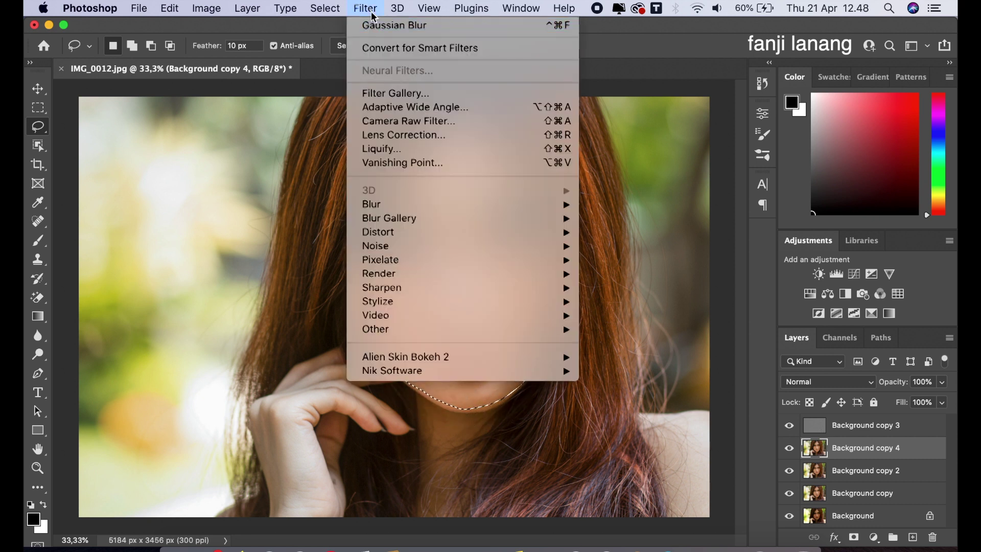
pyautogui.press('m')
pyautogui.hotkey('ctrl', 'd')
pyautogui.press('v')
pyautogui.click(789, 448)
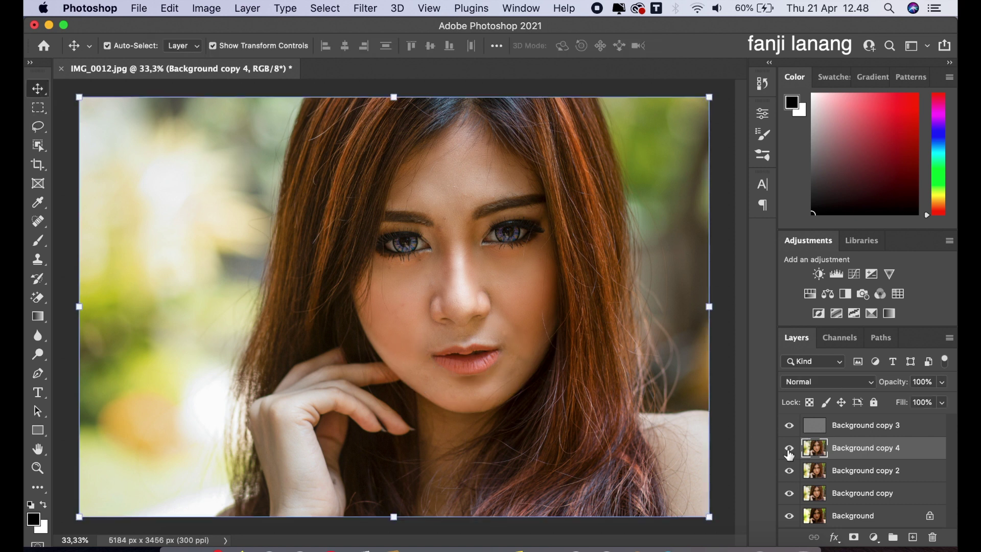
# - Duplicate Background copy 3 as Background copy 5 at 82% opacity, then add an empty Layer 1
pyautogui.click(828, 428)
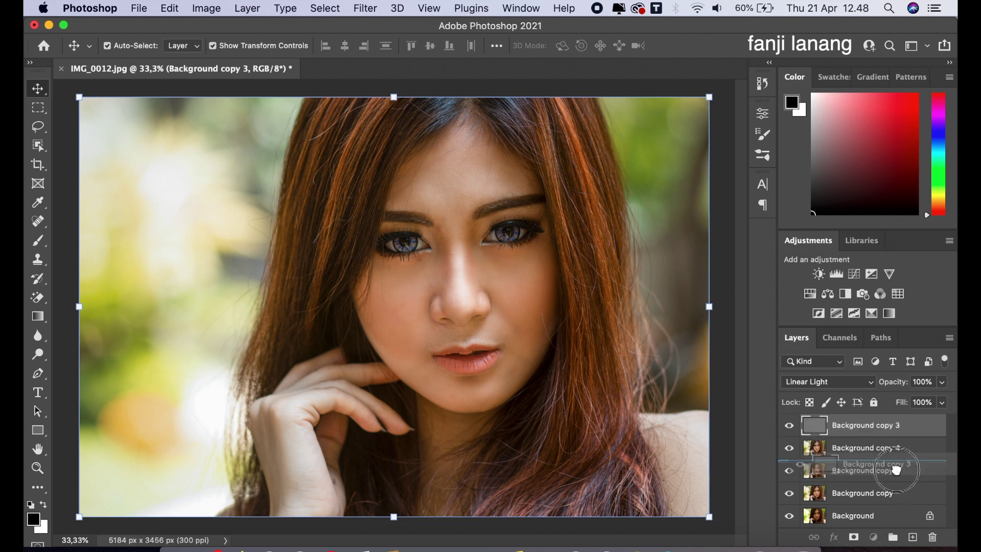
pyautogui.moveTo(872, 434); pyautogui.dragTo(912, 537)
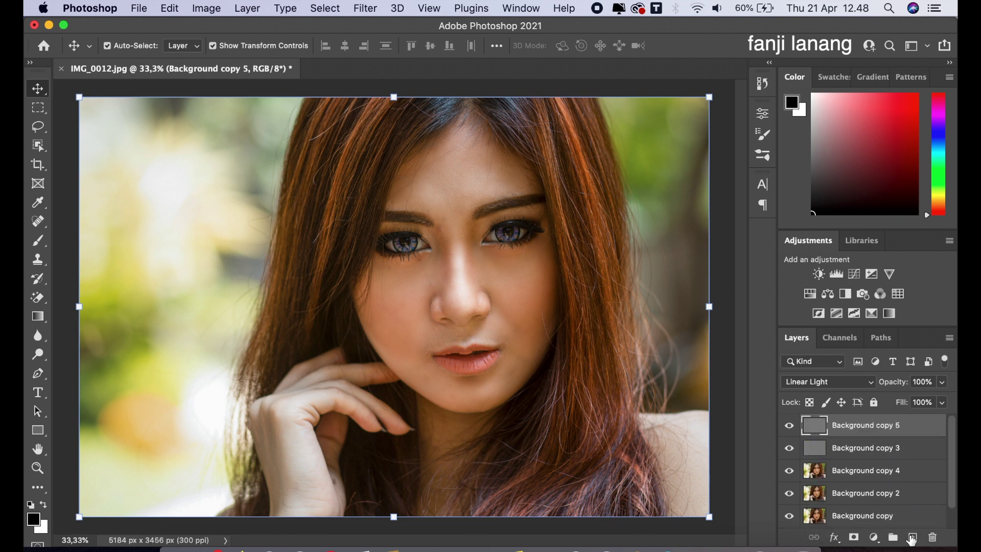
pyautogui.click(942, 382)
pyautogui.moveTo(944, 400); pyautogui.dragTo(928, 399)
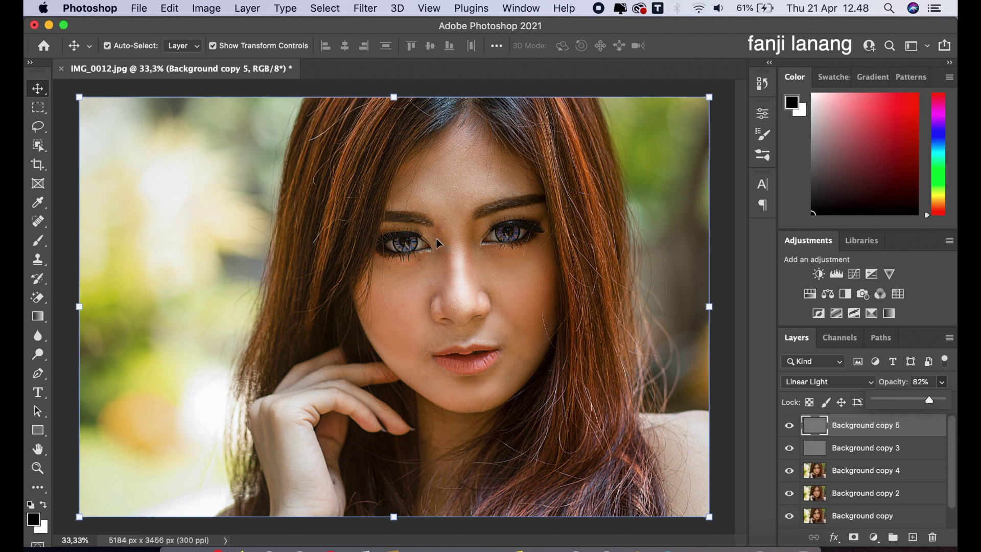
pyautogui.hotkey('ctrl', '-')
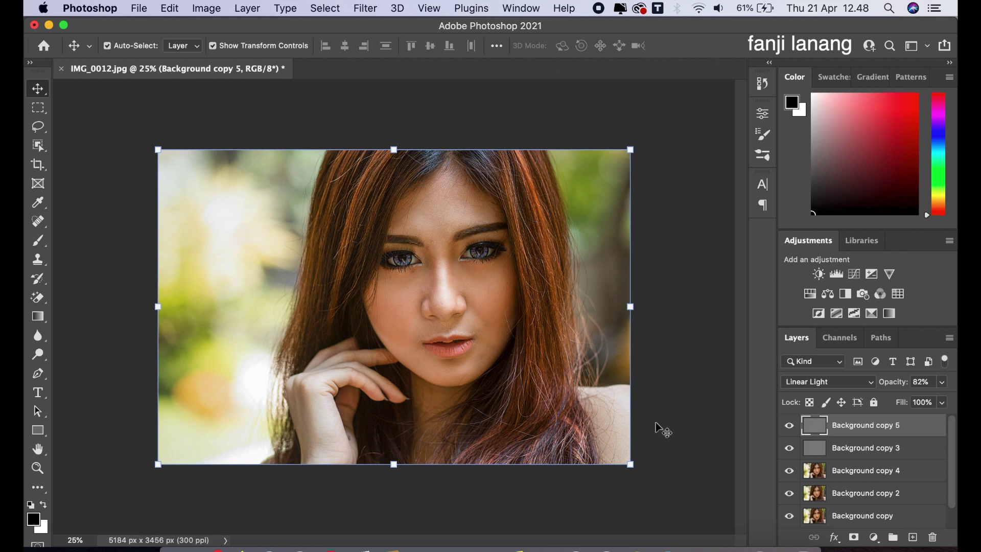
pyautogui.click(913, 538)
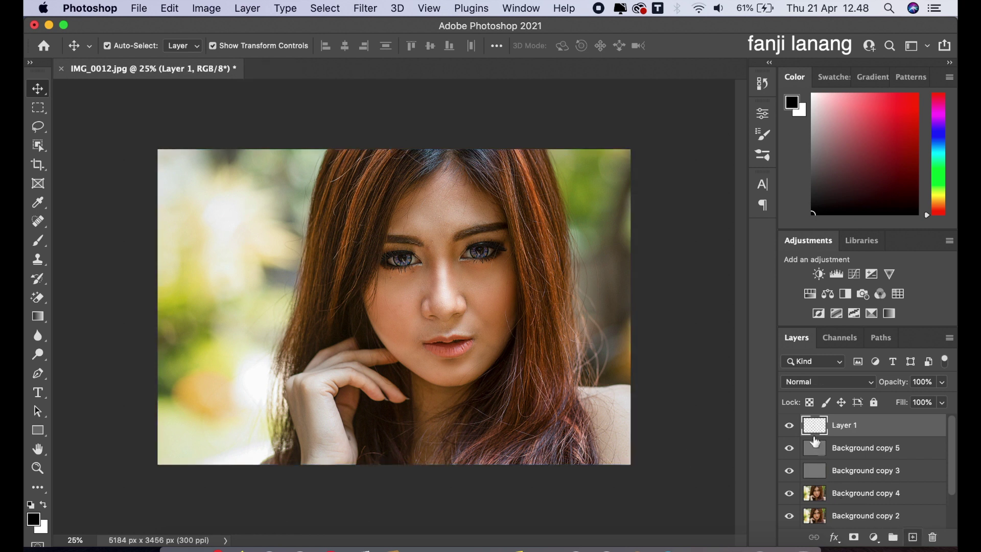
# - Draw an orange (ff9600) gradient glow from the top-left on Layer 1, blended in Screen mode
pyautogui.click(37, 316)
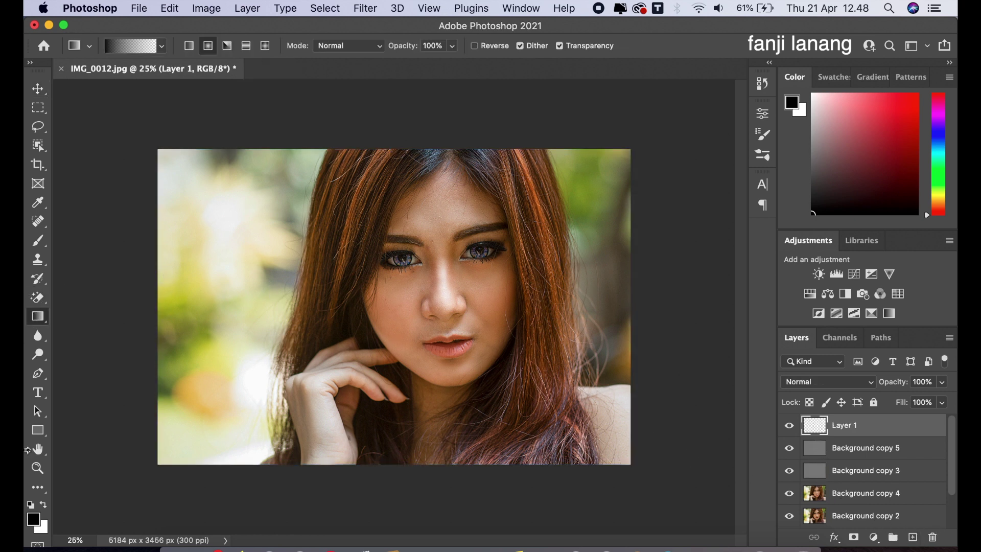
pyautogui.click(161, 47)
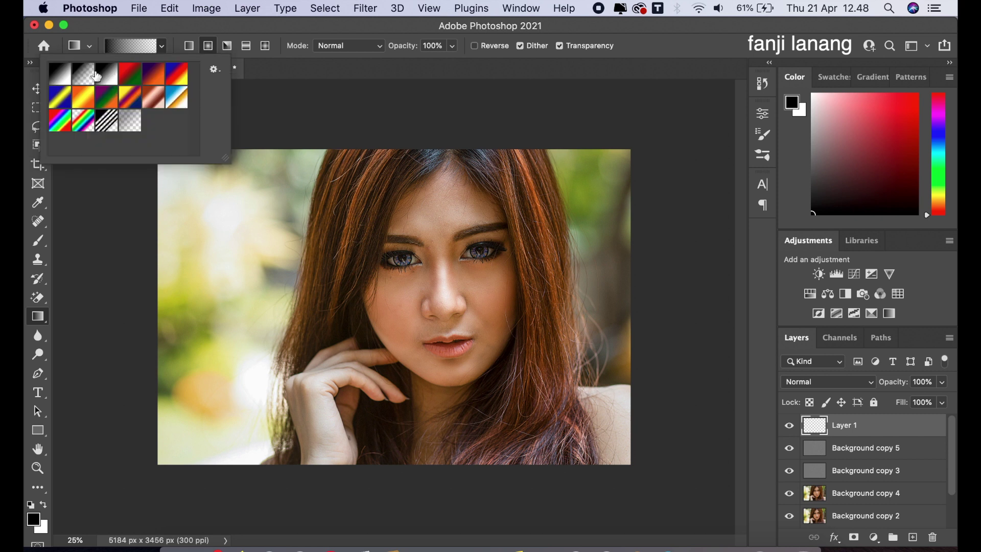
pyautogui.click(31, 521)
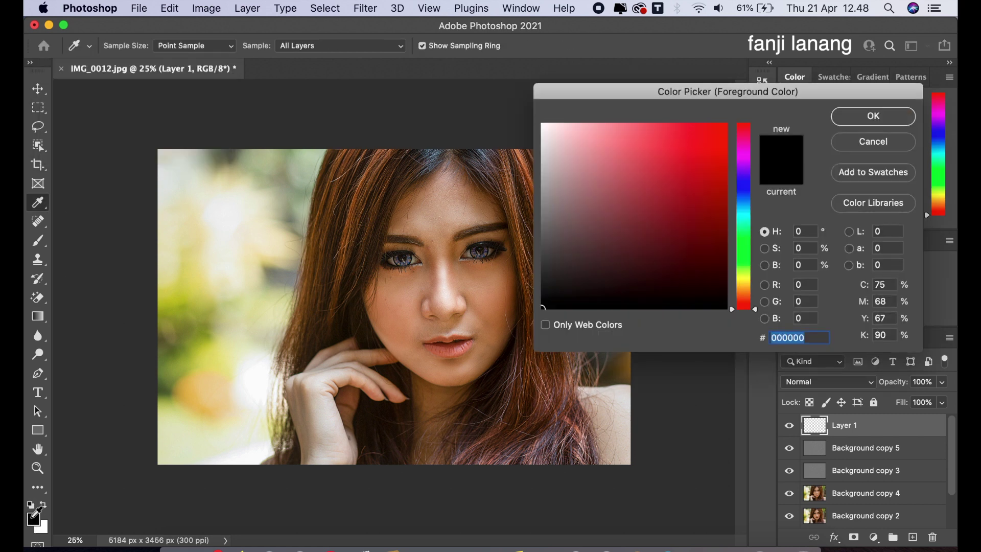
pyautogui.moveTo(646, 219)
pyautogui.mouseDown()
pyautogui.moveTo(696, 157)
pyautogui.moveTo(734, 174)
pyautogui.moveTo(745, 294)
pyautogui.mouseUp()
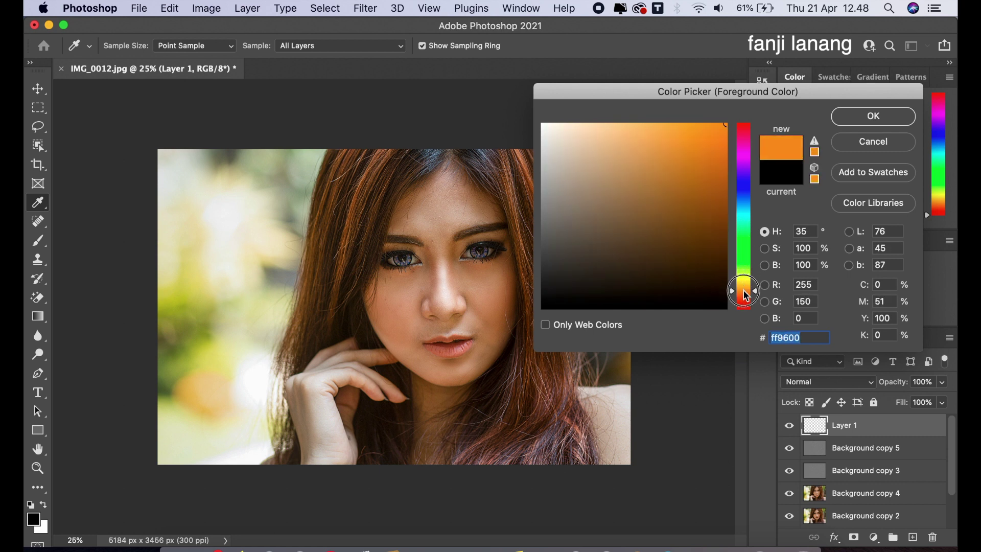
pyautogui.click(873, 116)
pyautogui.moveTo(223, 212); pyautogui.dragTo(360, 331)
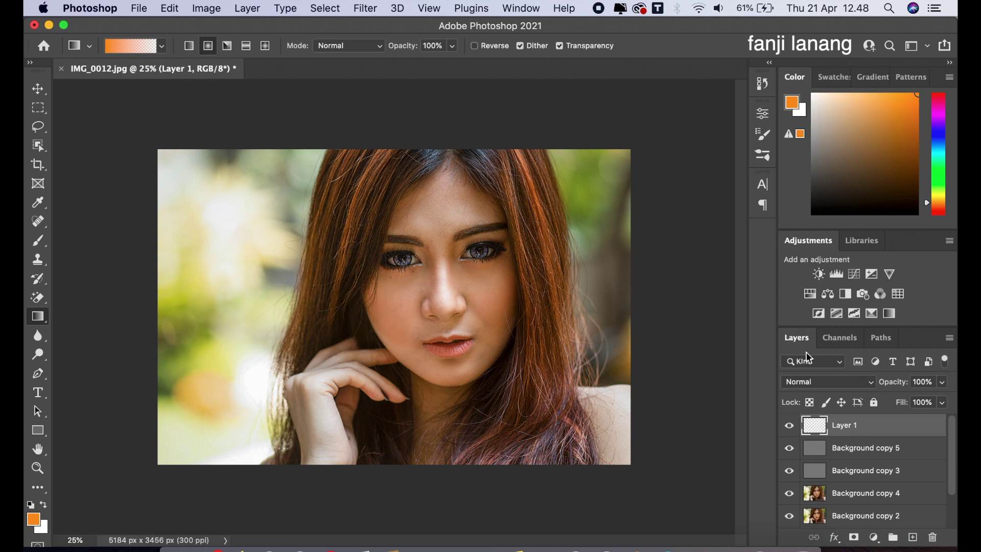
pyautogui.click(821, 383)
pyautogui.click(821, 485)
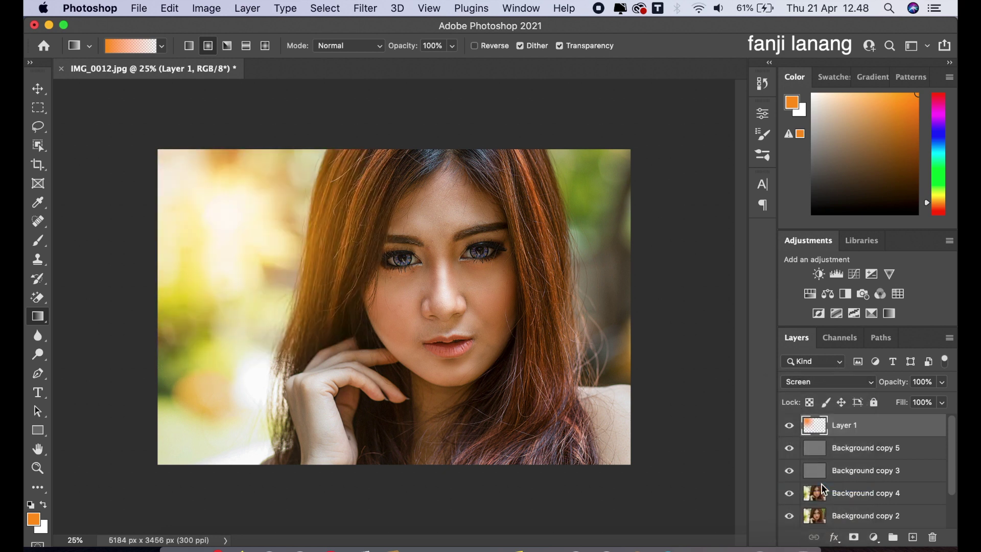
# - Mask the glow layer and paint black to keep the glow off the face and hair
pyautogui.click(853, 537)
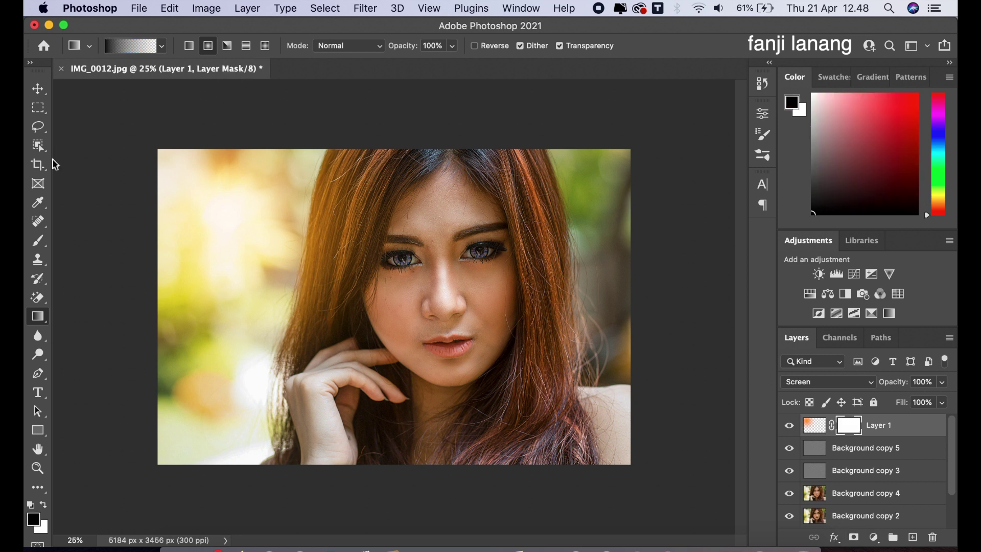
pyautogui.click(33, 247)
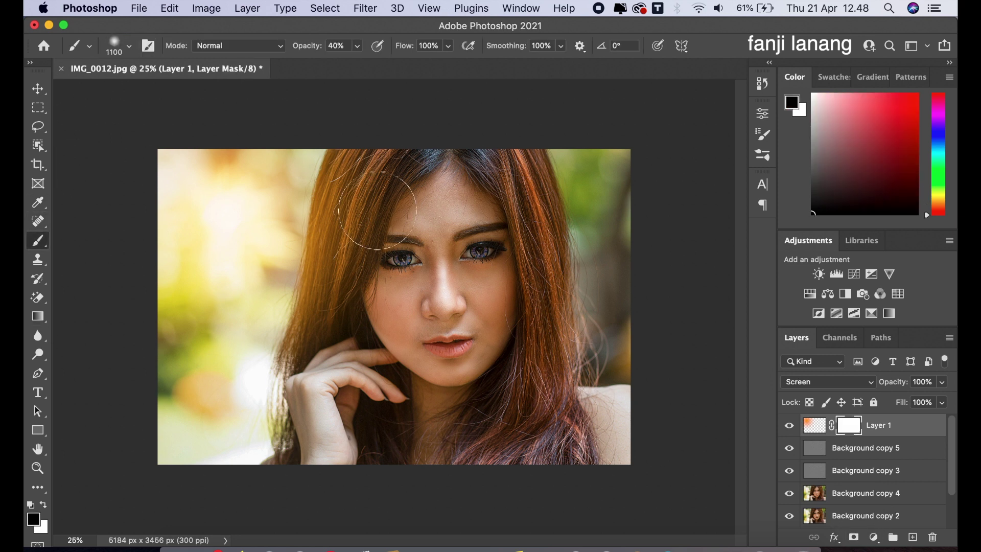
pyautogui.moveTo(375, 210); pyautogui.dragTo(395, 231)
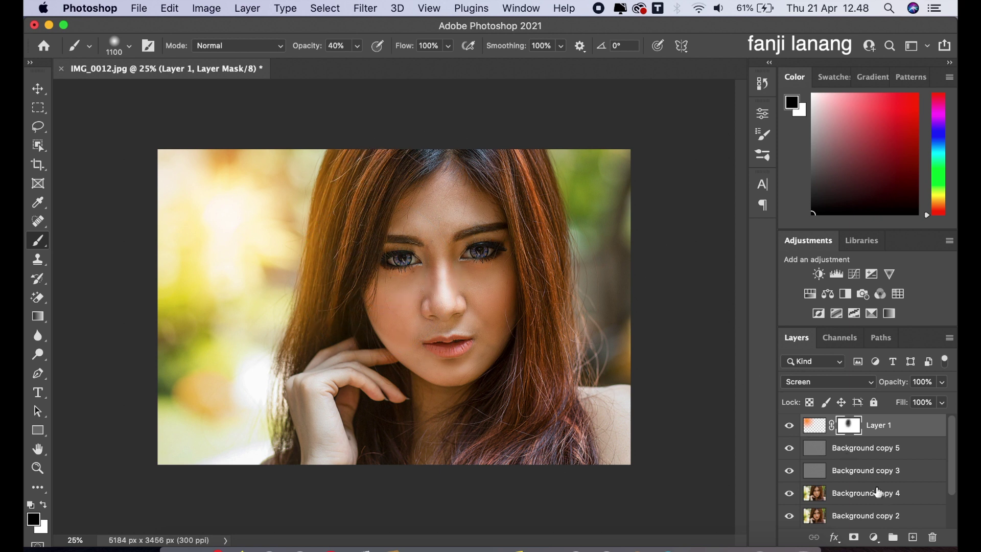
pyautogui.click(872, 537)
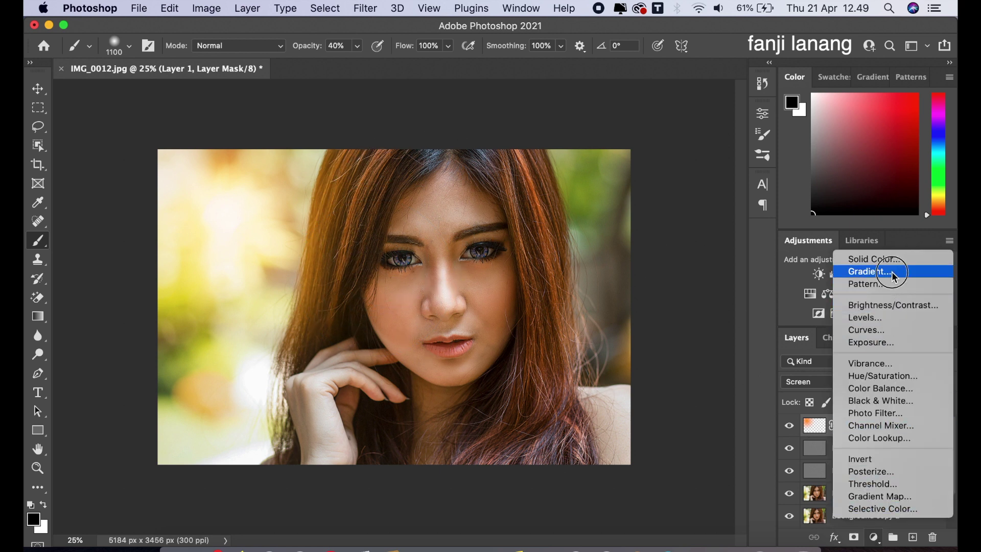
# - Add a reversed, radial Gradient Fill layer using a dark grey preset
pyautogui.click(893, 270)
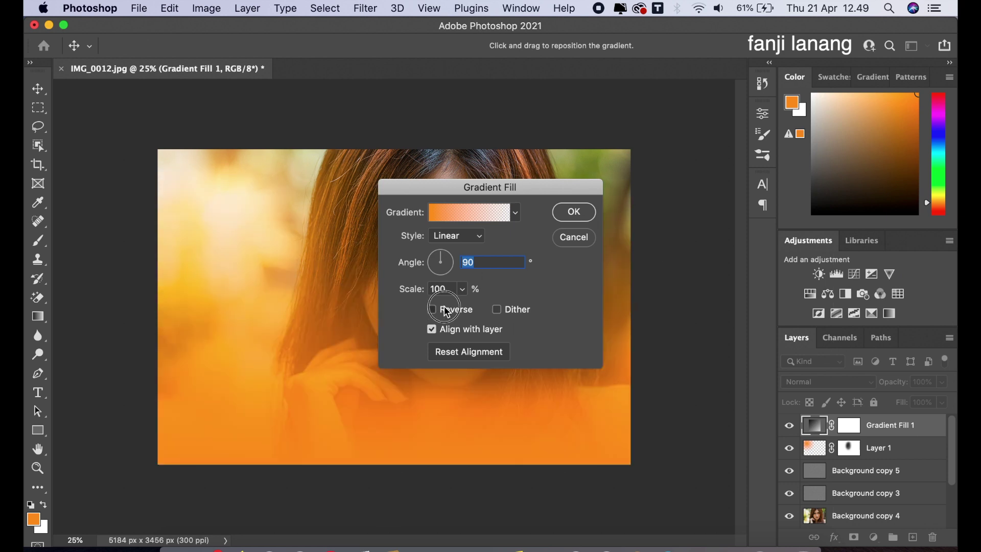
pyautogui.click(432, 309)
pyautogui.click(466, 234)
pyautogui.click(465, 244)
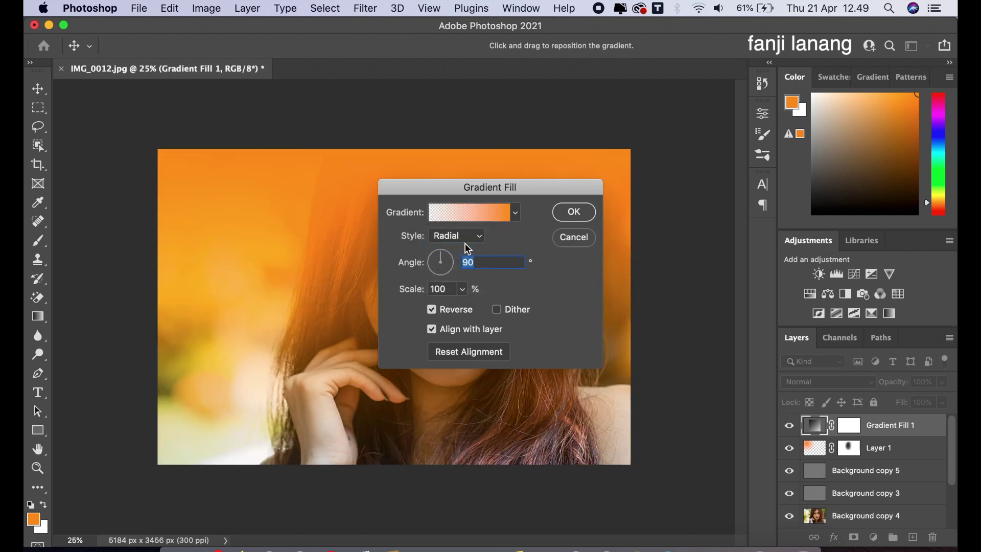
pyautogui.click(469, 214)
pyautogui.click(487, 172)
pyautogui.click(615, 137)
# - Center the vignette on the face at angle 33.77° and 166% scale
pyautogui.moveTo(503, 188); pyautogui.dragTo(770, 157)
pyautogui.moveTo(411, 312)
pyautogui.mouseDown()
pyautogui.moveTo(435, 280)
pyautogui.moveTo(432, 299)
pyautogui.moveTo(458, 286)
pyautogui.mouseUp()
pyautogui.moveTo(713, 228); pyautogui.dragTo(715, 225)
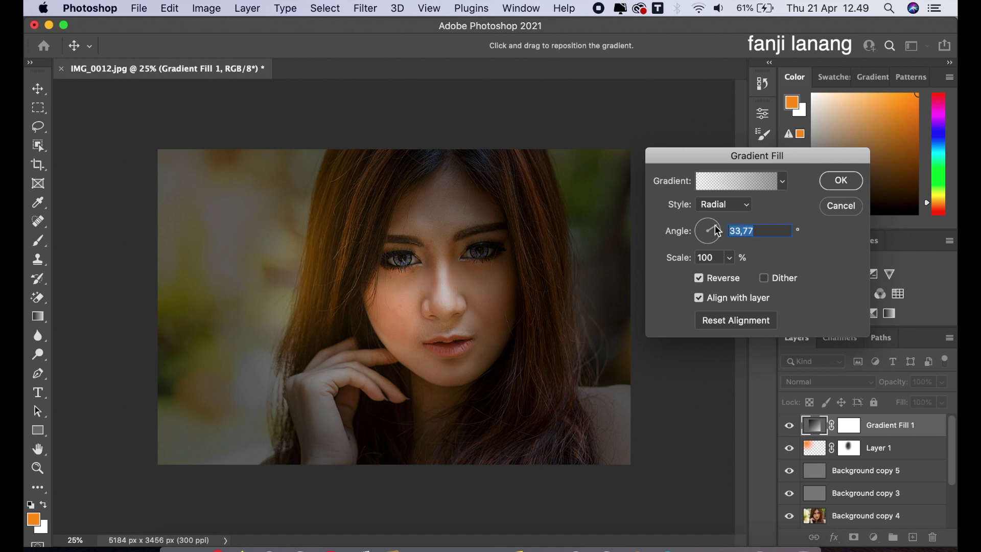
pyautogui.click(728, 258)
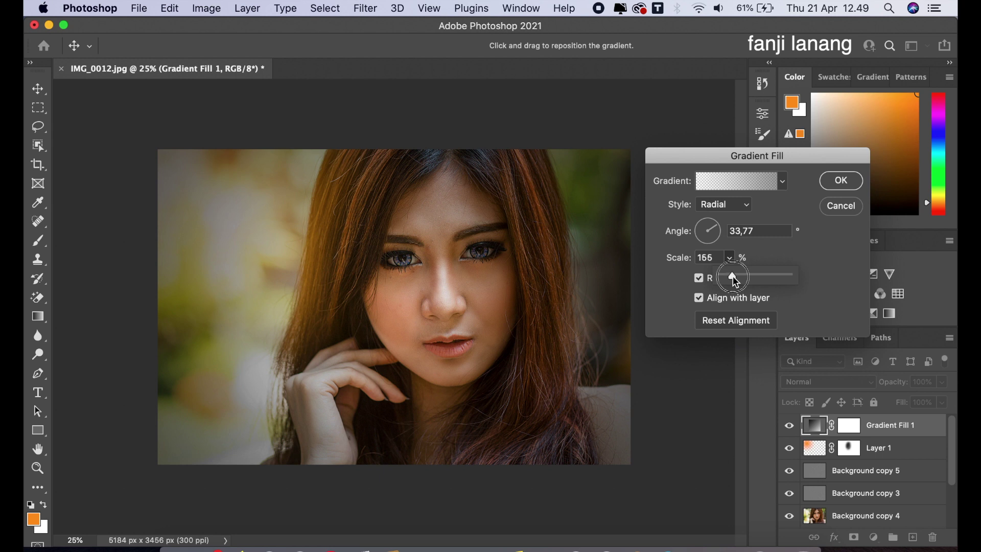
pyautogui.moveTo(434, 295); pyautogui.dragTo(472, 287)
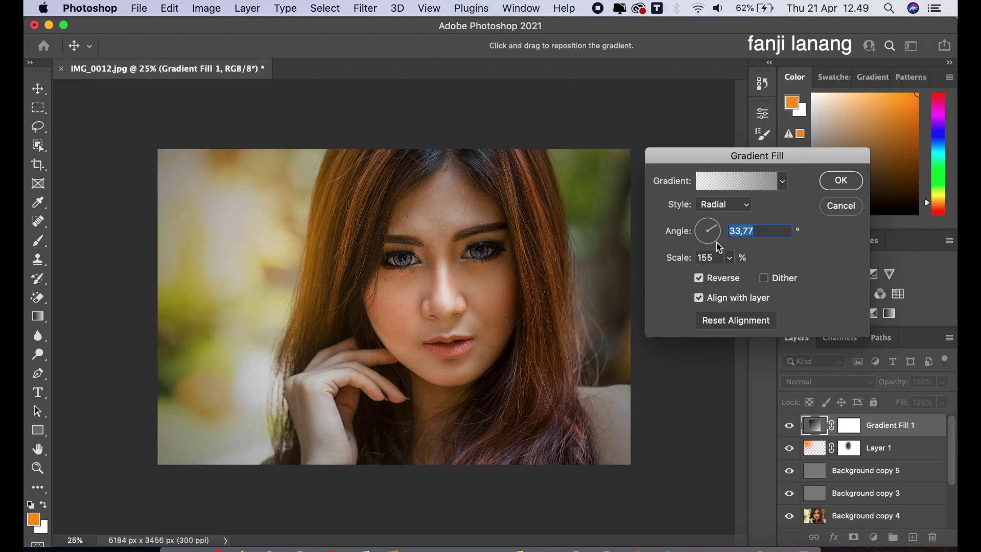
pyautogui.click(729, 258)
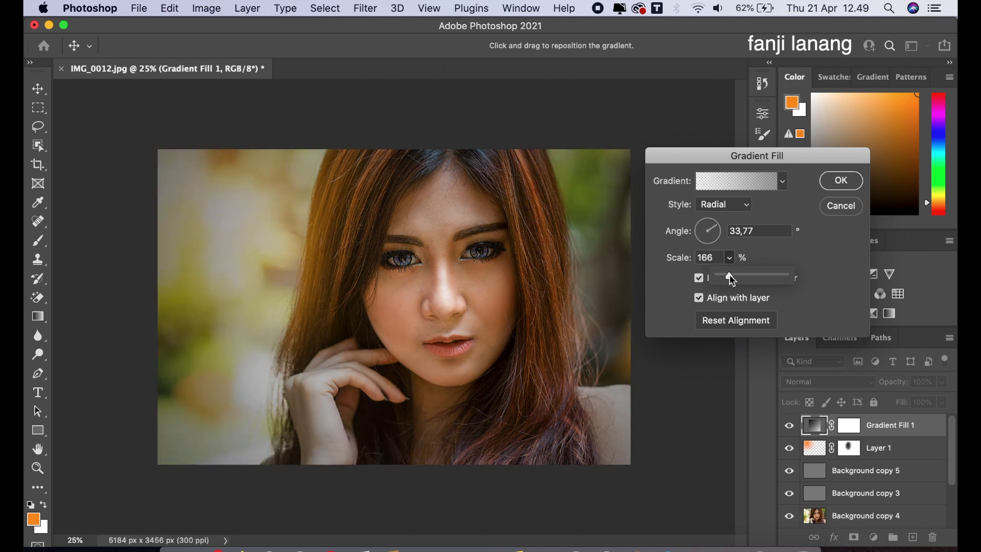
pyautogui.click(837, 180)
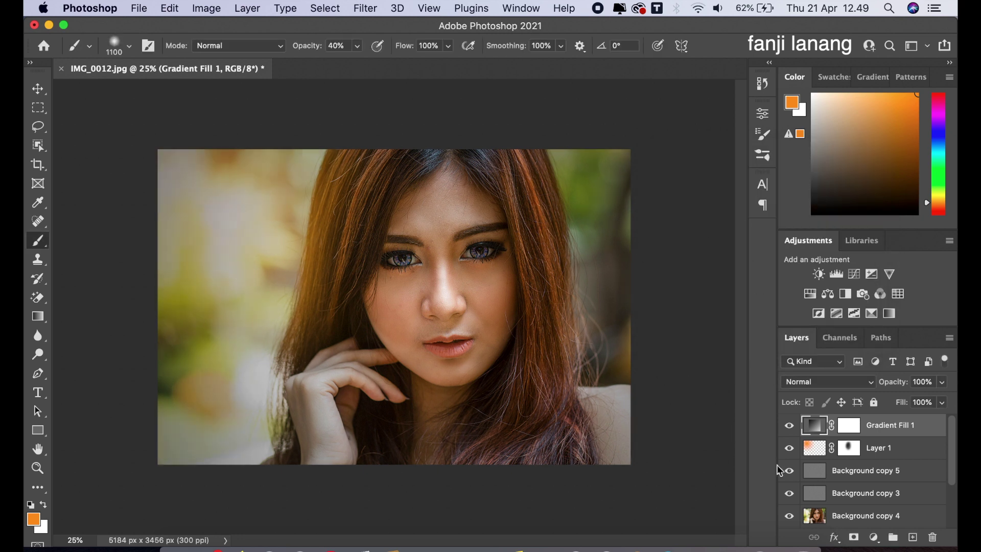
# - Add a Curves layer with RGB points that brighten the midtones and deepen the blacks
pyautogui.click(790, 426)
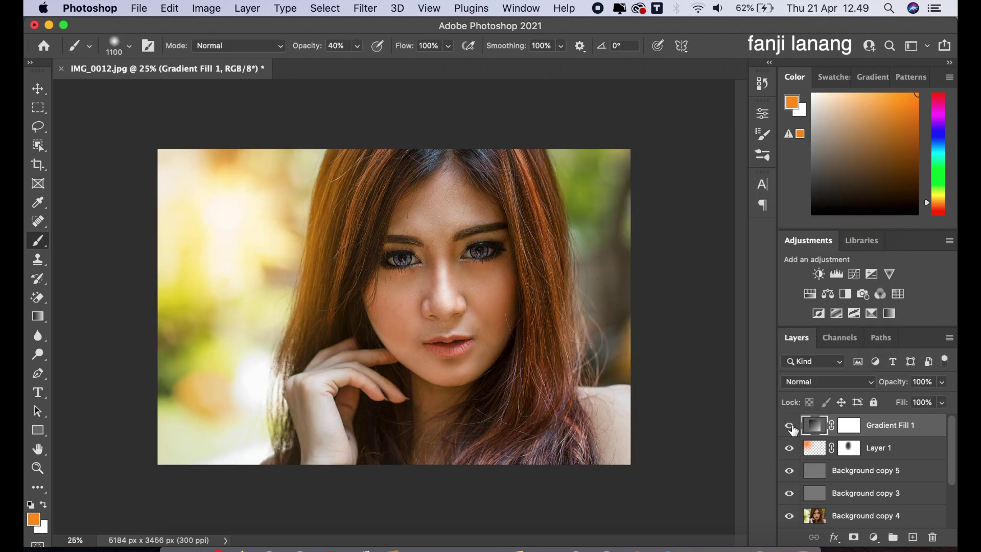
pyautogui.click(791, 426)
pyautogui.click(874, 536)
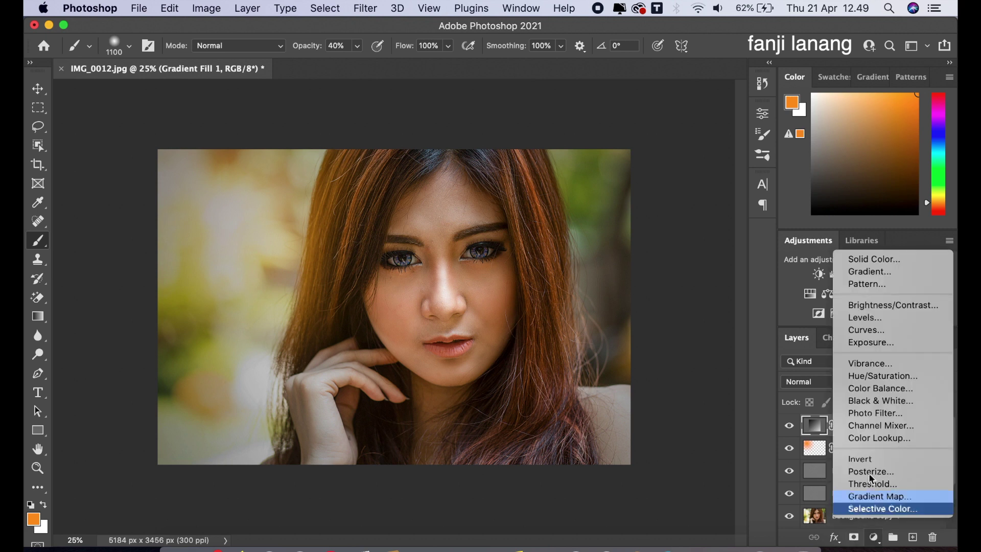
pyautogui.click(871, 331)
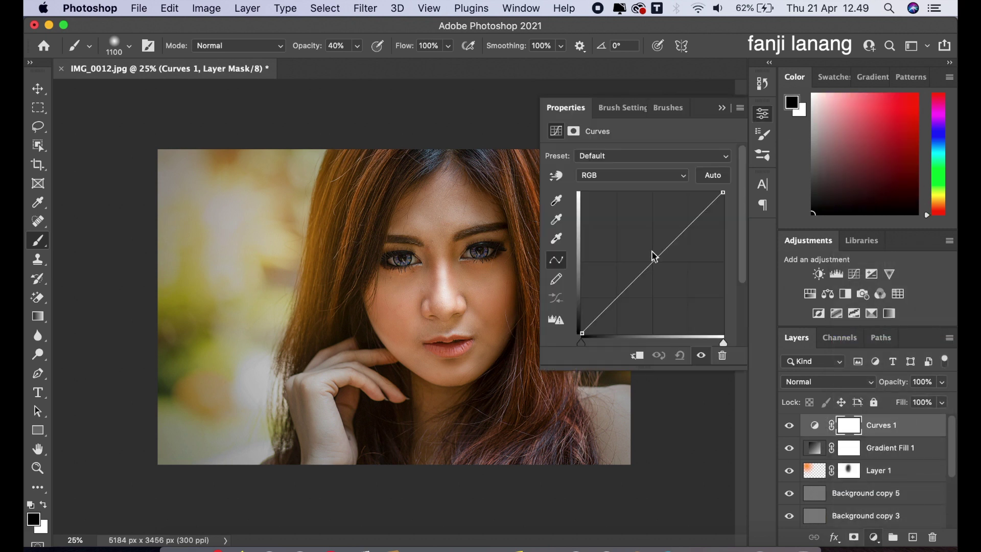
pyautogui.moveTo(650, 263); pyautogui.dragTo(651, 252)
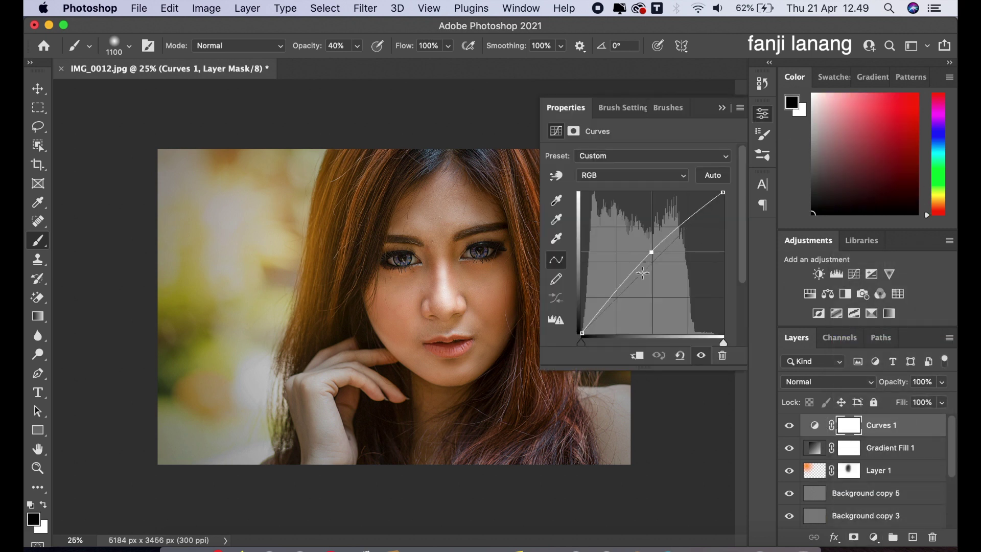
pyautogui.click(614, 297)
pyautogui.moveTo(586, 332); pyautogui.dragTo(589, 334)
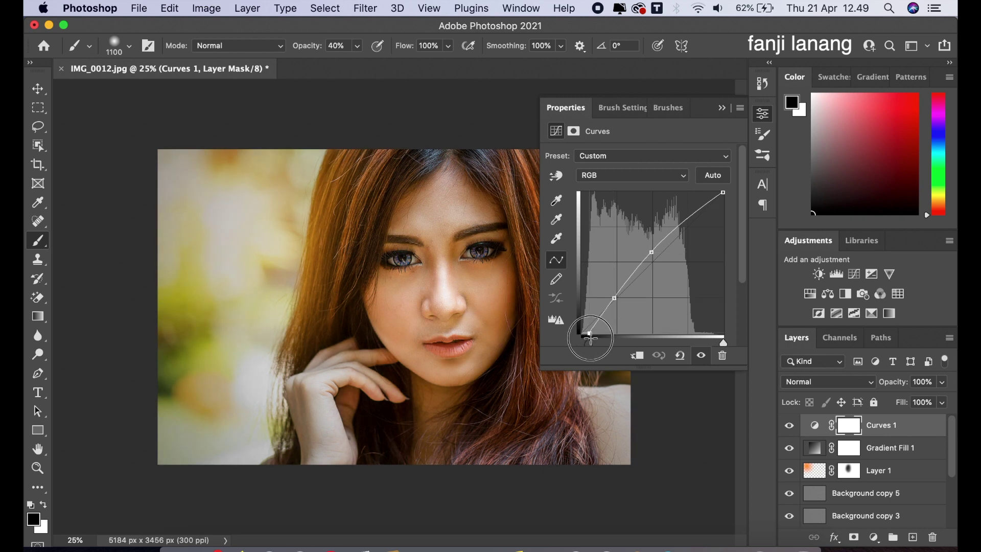
# - Pull the Blue channel's white point inward to add blue to the highlights
pyautogui.click(631, 175)
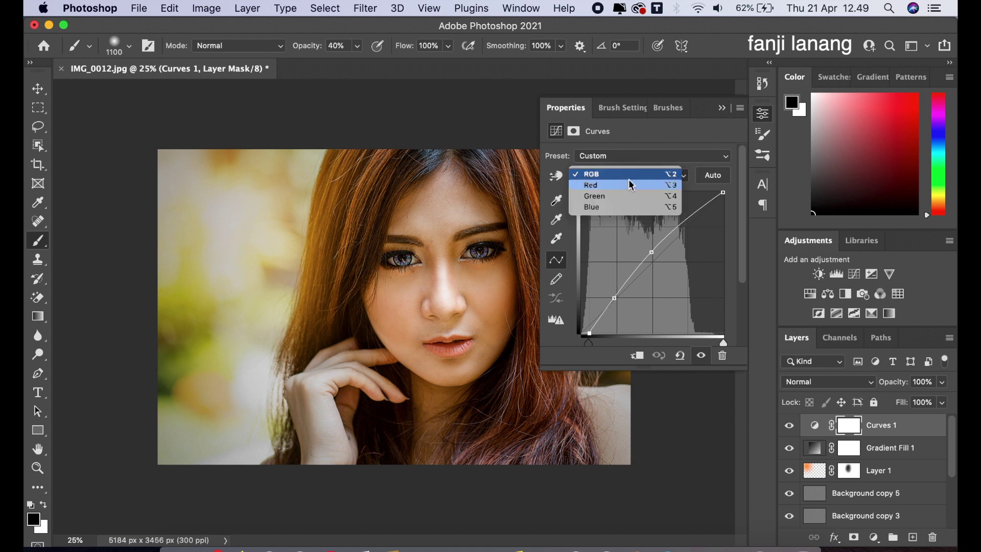
pyautogui.click(628, 207)
pyautogui.moveTo(721, 192); pyautogui.dragTo(710, 189)
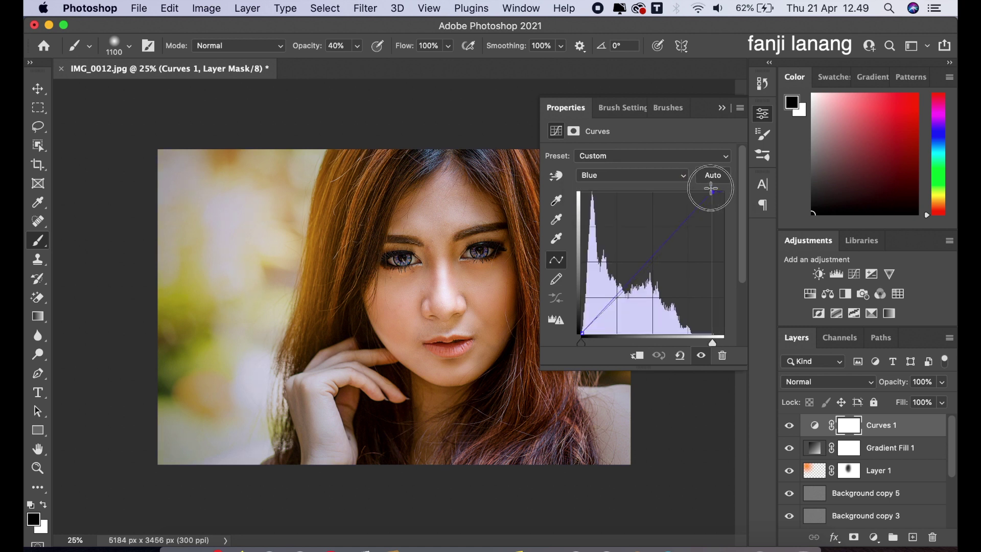
pyautogui.click(721, 108)
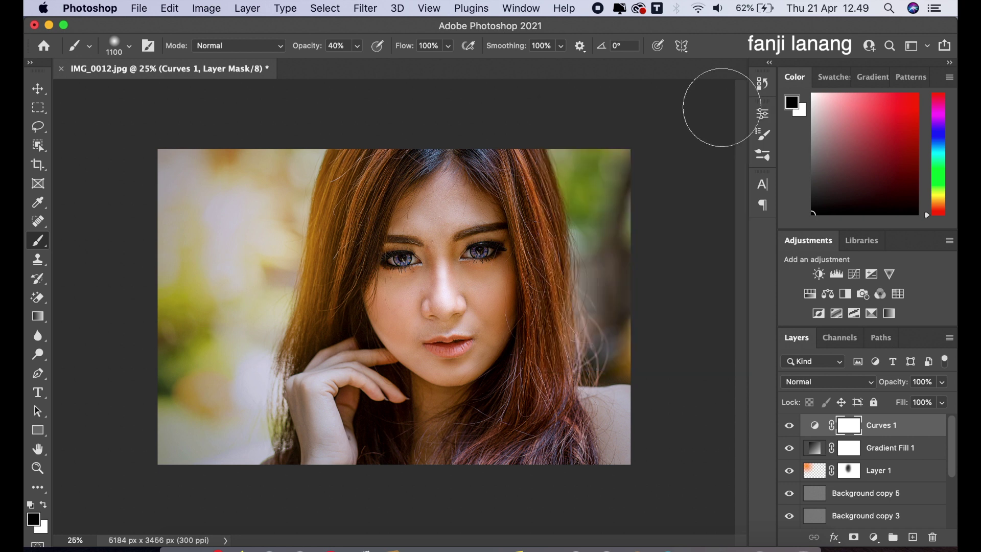
pyautogui.scroll(-5, 885, 491)
# - Group the edit layers down to Background copy into Group 1 and compare with the original
pyautogui.click(885, 492)
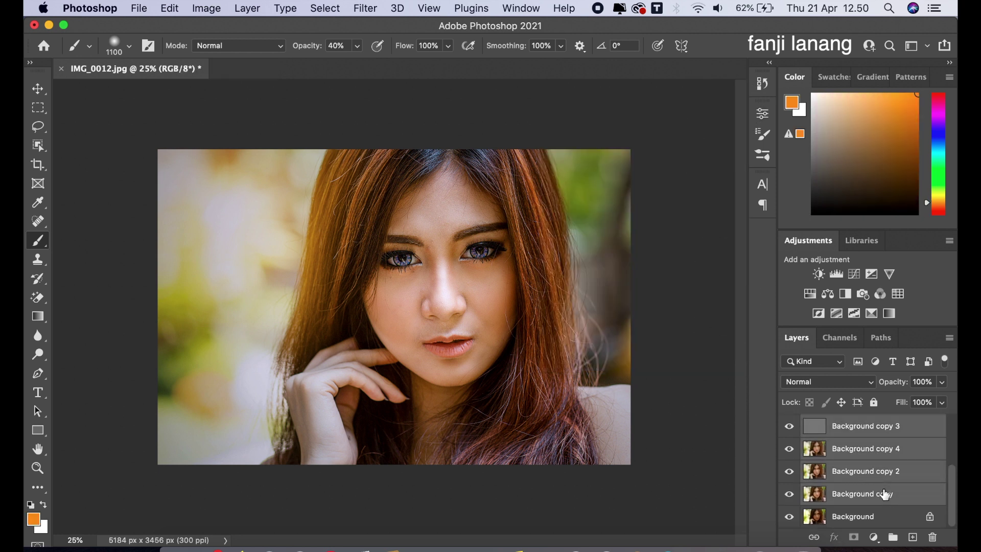
pyautogui.press('super+g')
pyautogui.click(789, 424)
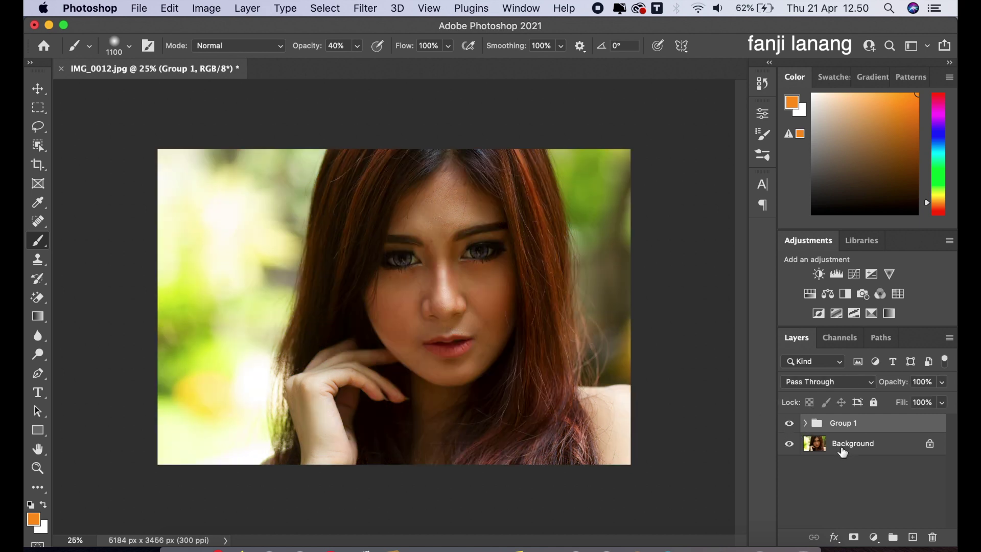
# - Prepare a white 600 px signature brush on a new Layer 2
pyautogui.click(912, 536)
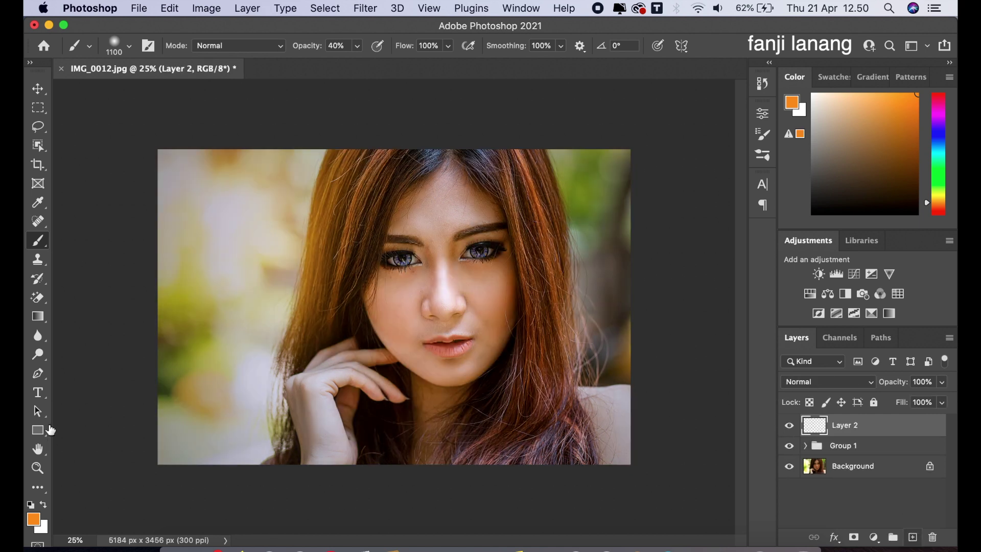
pyautogui.click(128, 46)
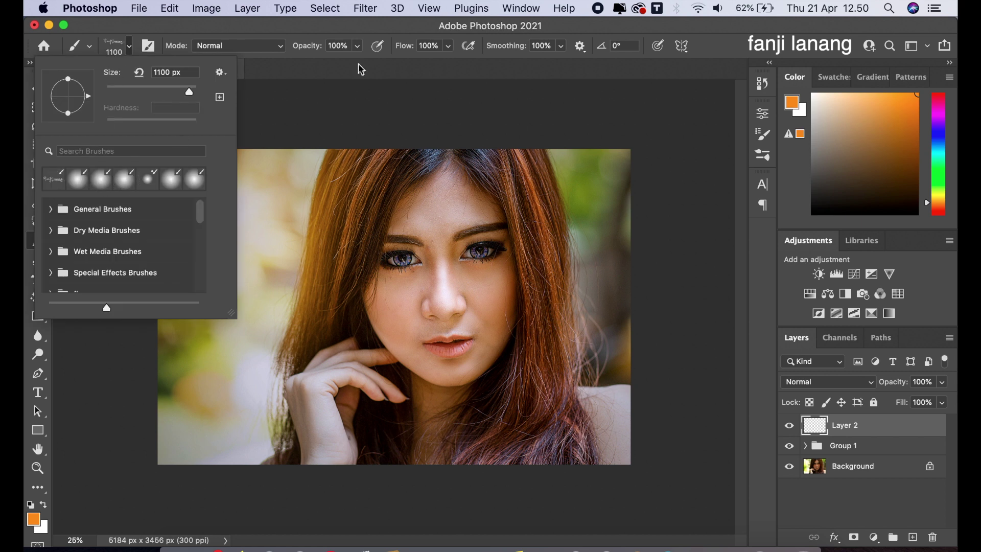
pyautogui.click(415, 66)
pyautogui.click(41, 506)
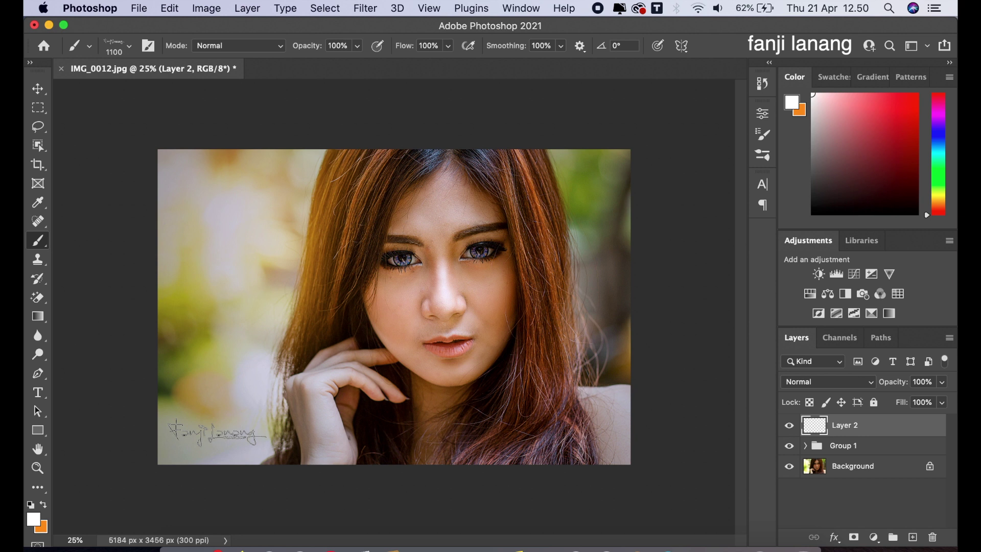
pyautogui.press('[')
pyautogui.press('[')
pyautogui.press('[')
pyautogui.press('[')
pyautogui.press('[')
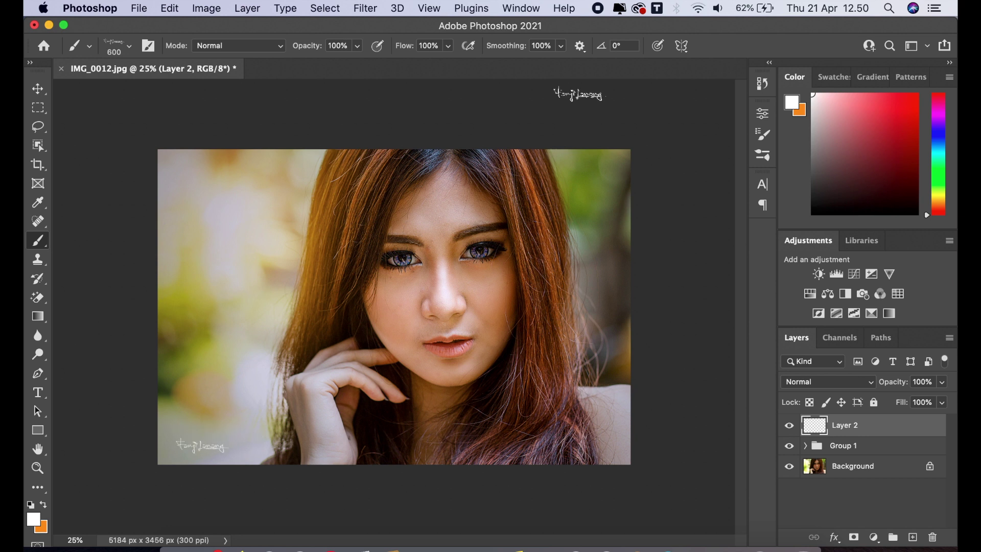